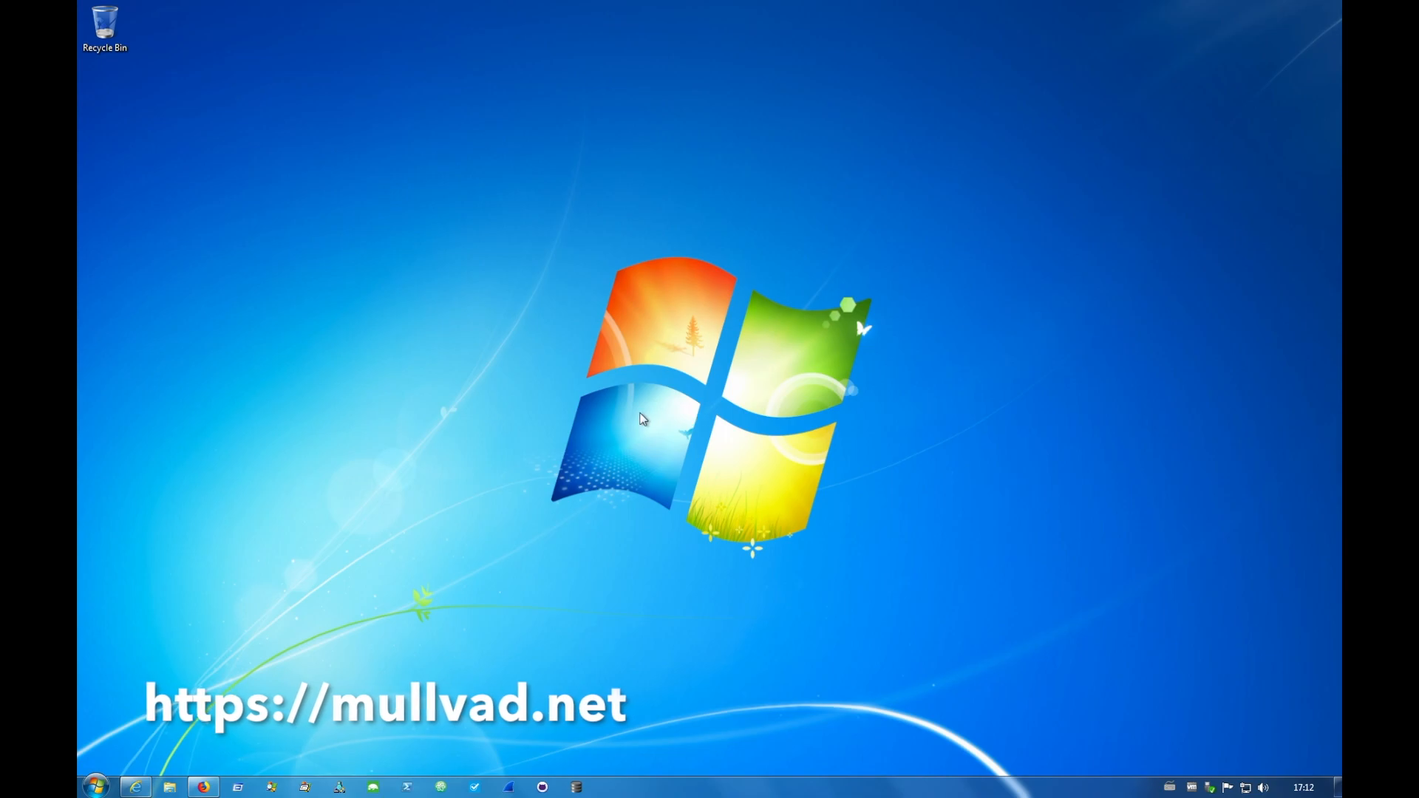
# - Open Firefox and go to the mullvad.net website
pyautogui.click(203, 787)
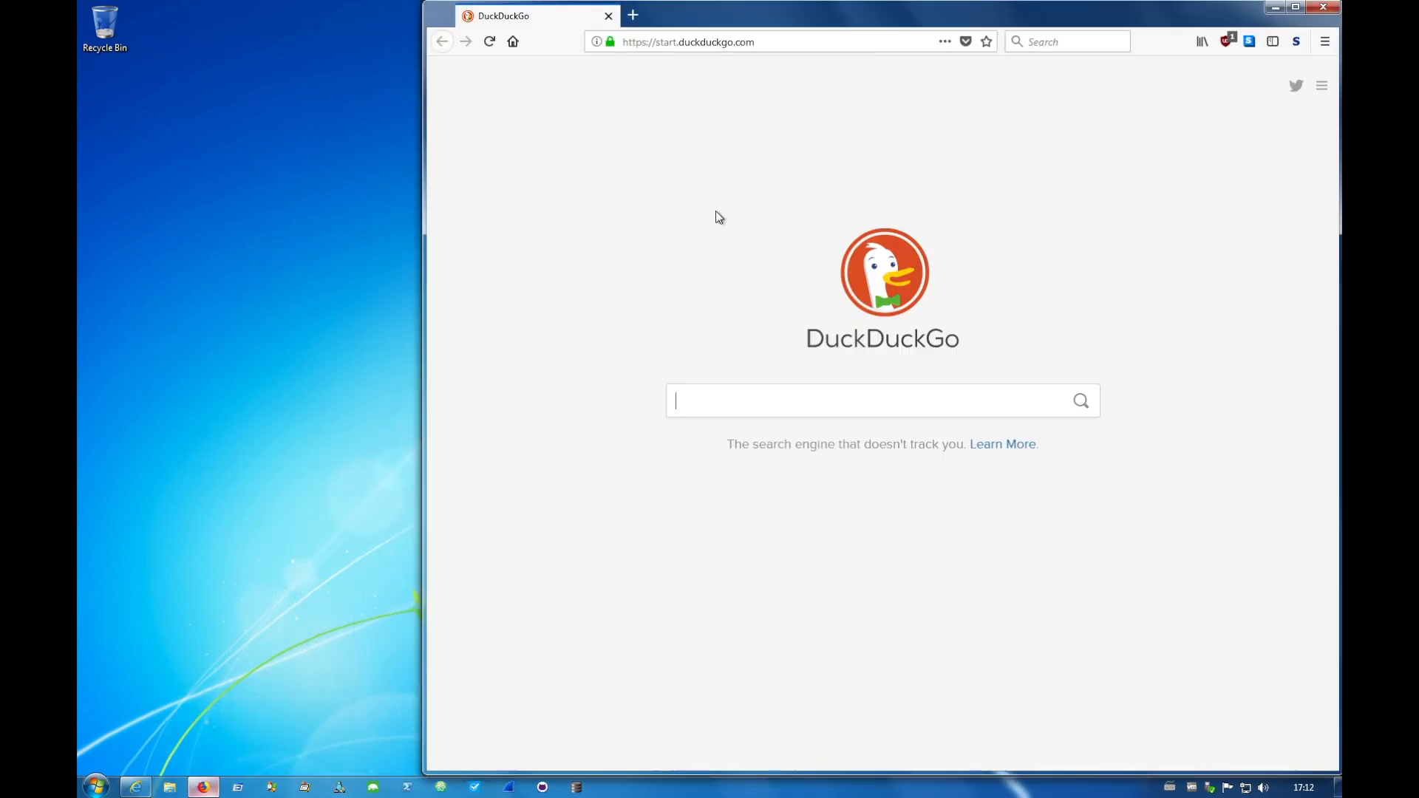
pyautogui.click(798, 41)
pyautogui.write('mullvad.net')
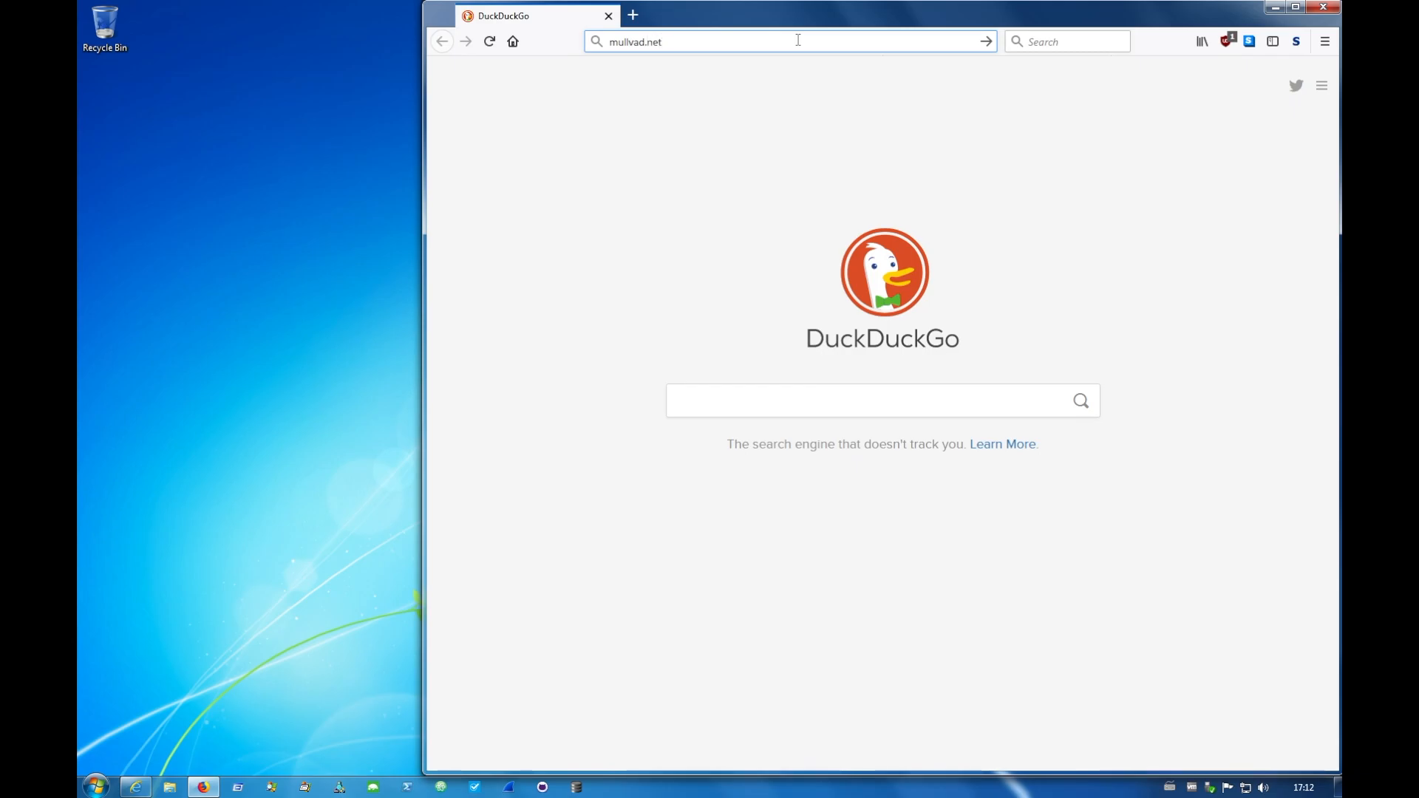
pyautogui.press('Return')
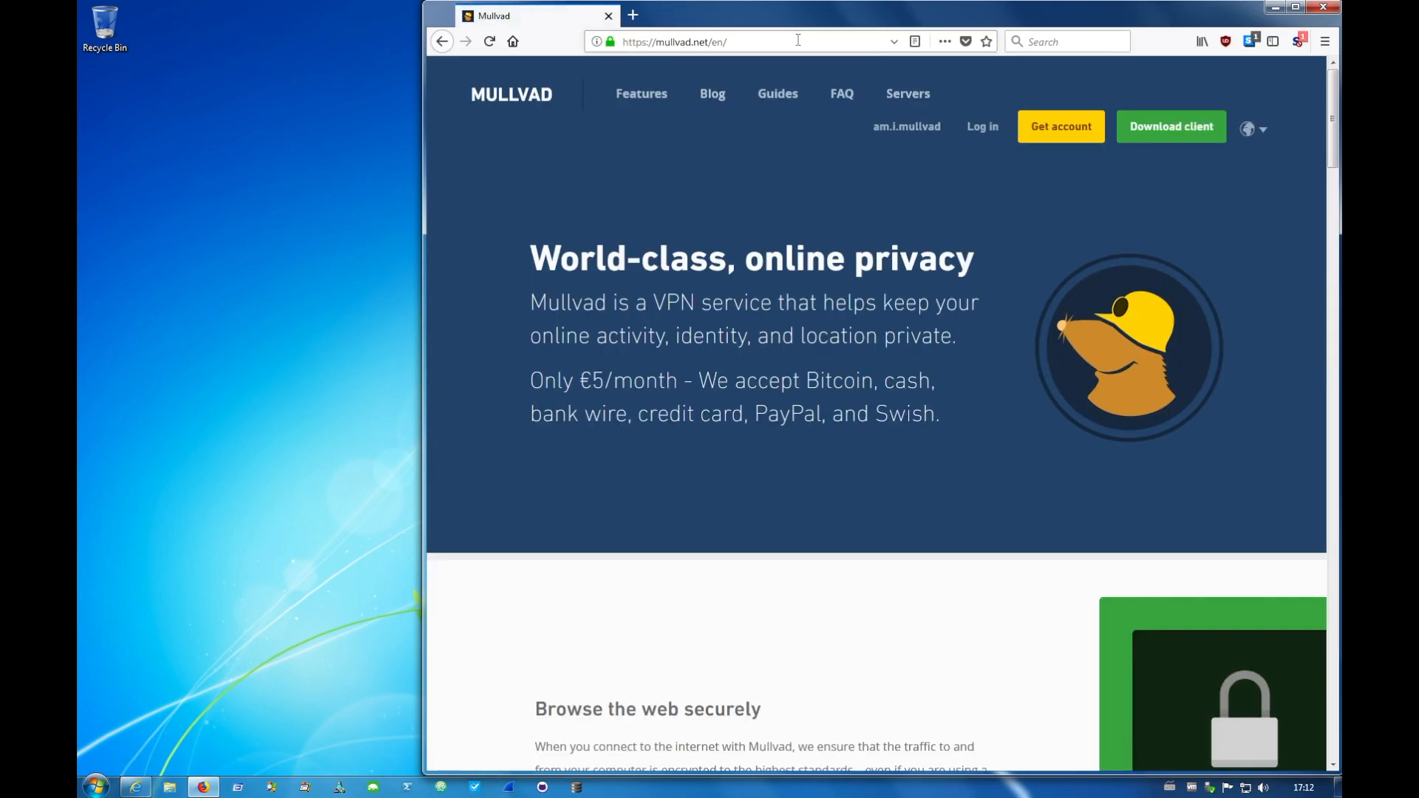
# - Generate a new Mullvad account number by completing the human verification code, and copy the account number
pyautogui.click(1072, 136)
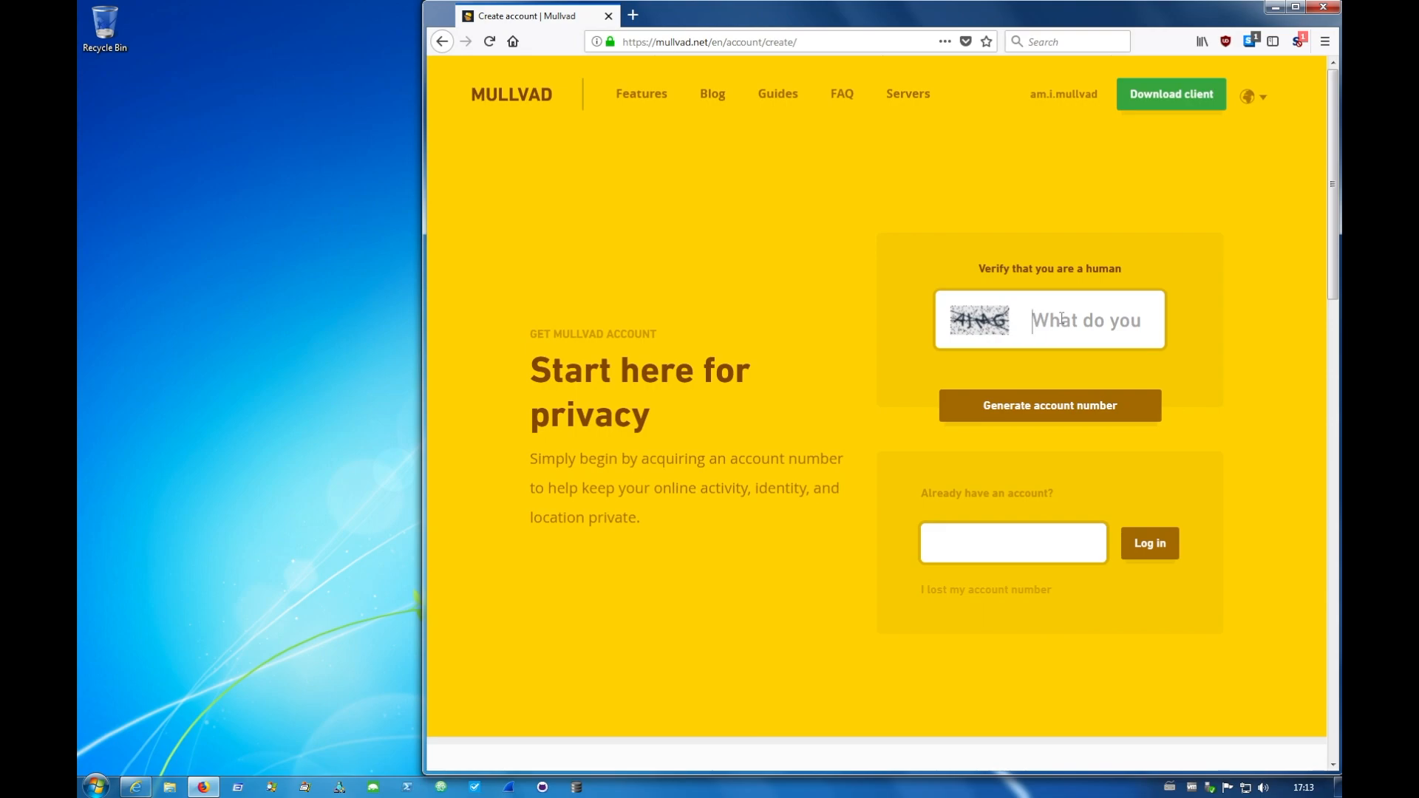
pyautogui.write('AIMG')
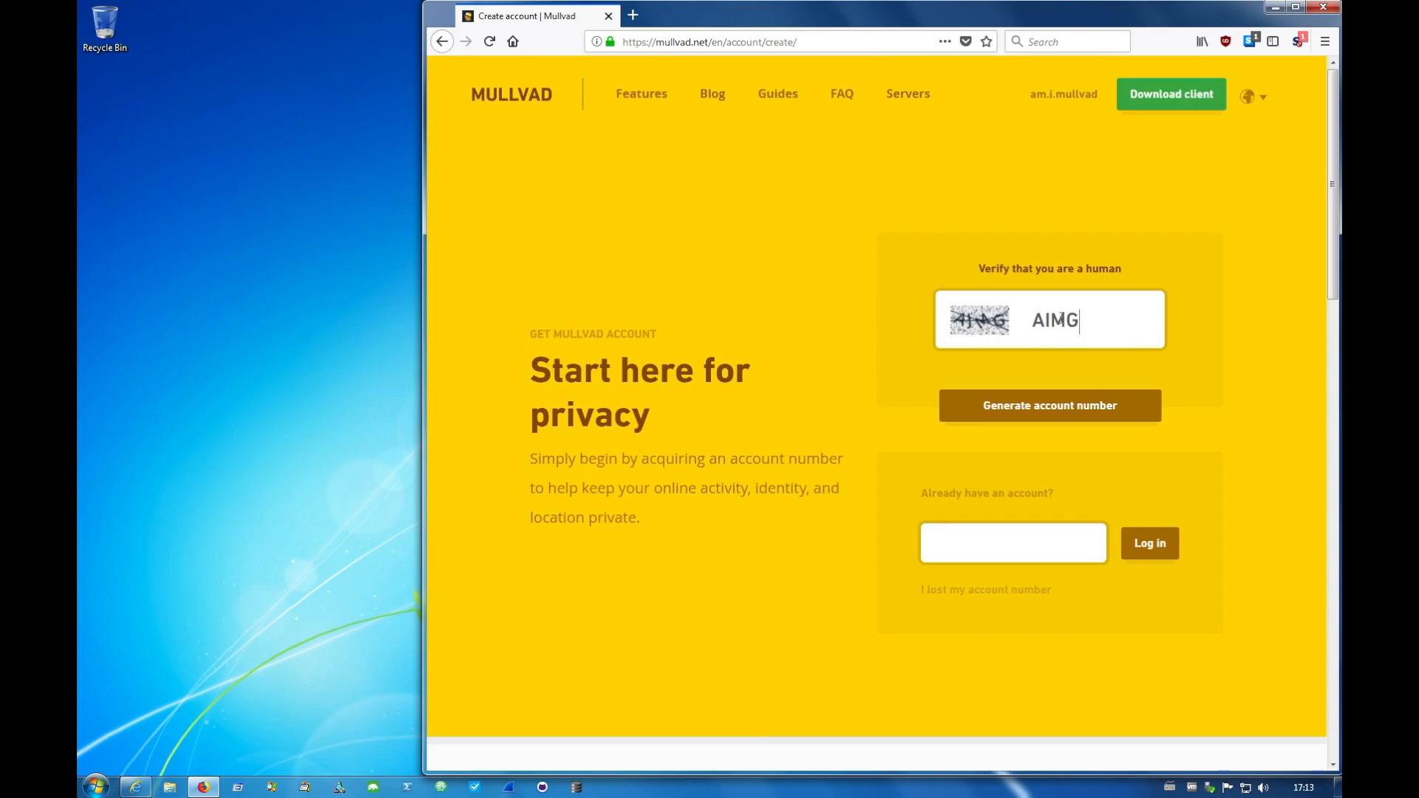
pyautogui.click(1024, 406)
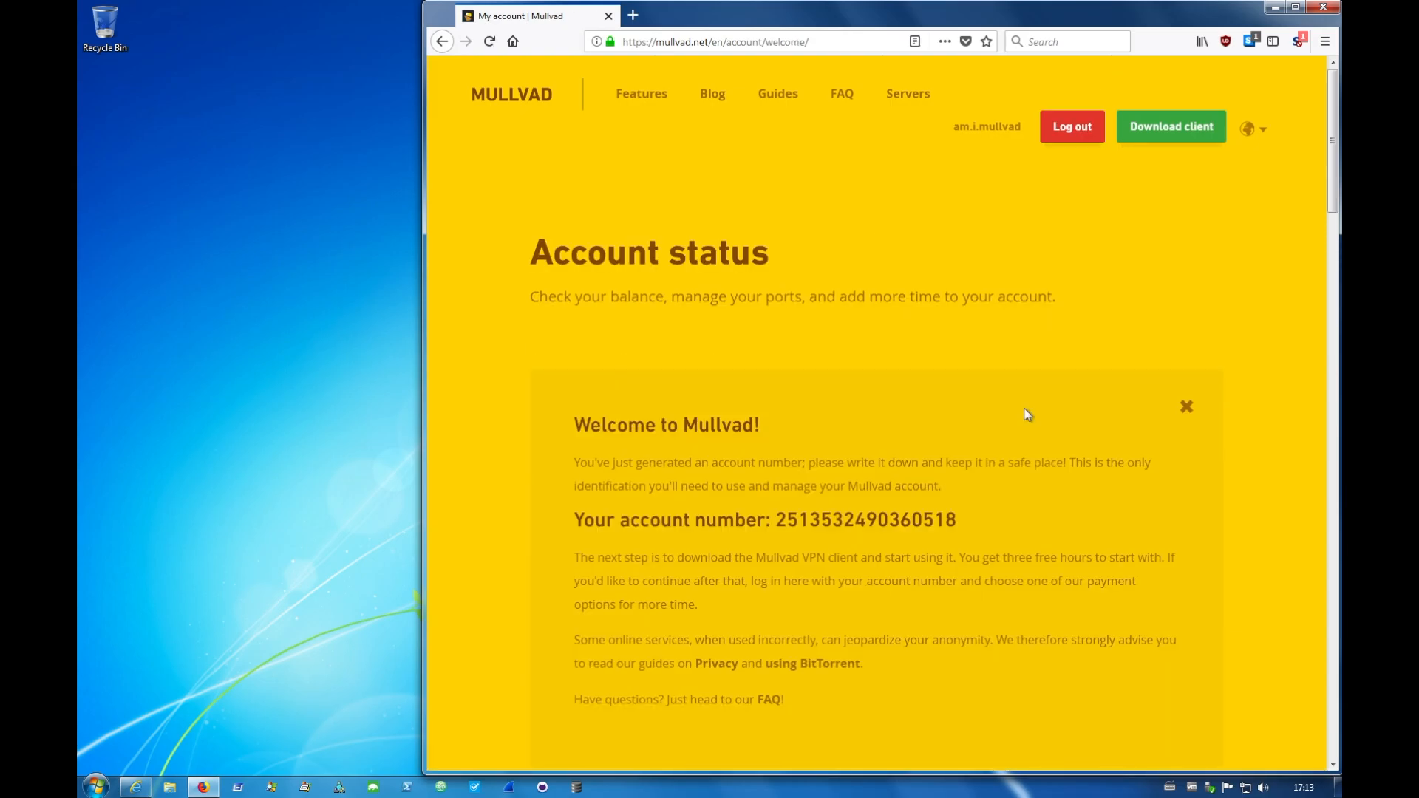
pyautogui.doubleClick(875, 518)
pyautogui.hotkey('ctrl', 'c')
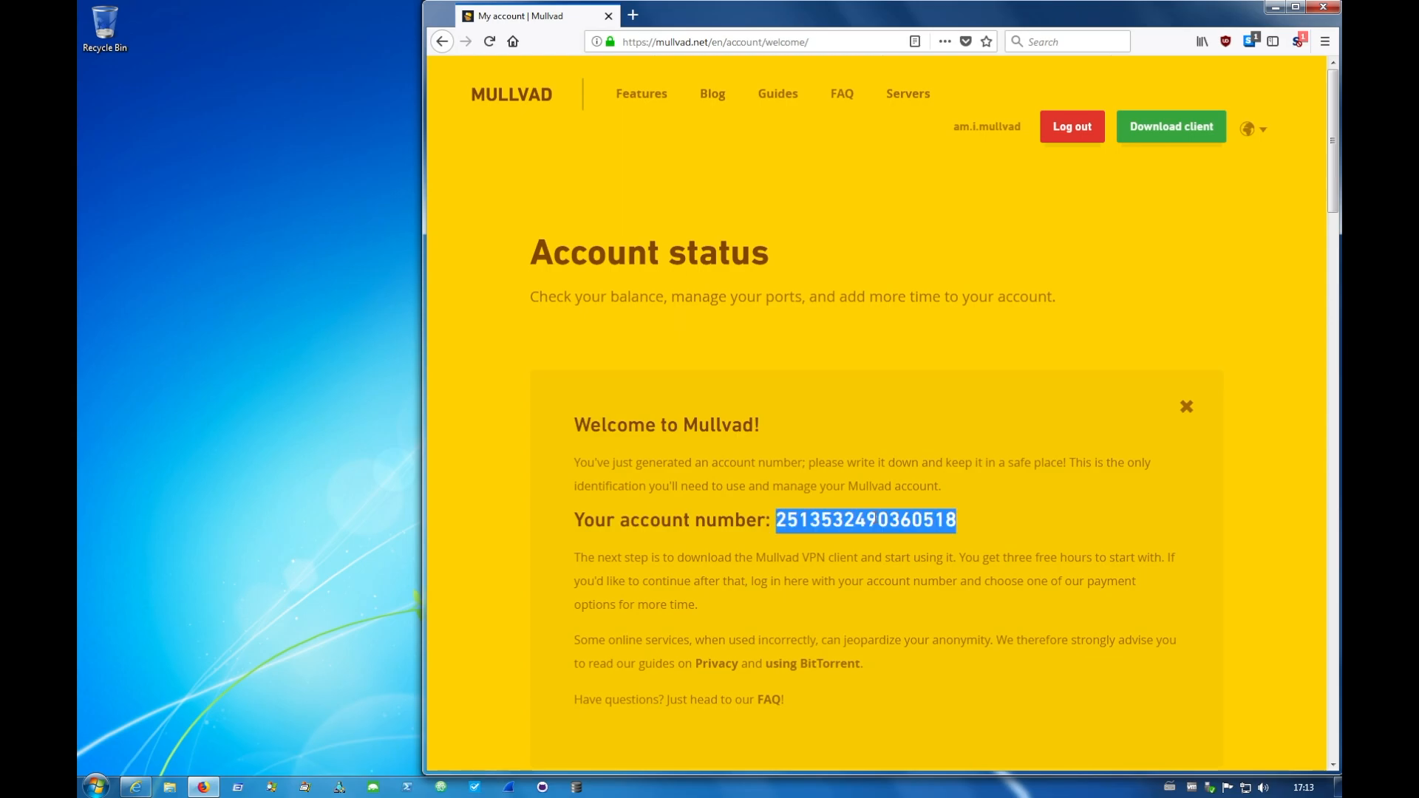
pyautogui.click(937, 270)
# - Download the latest Windows version of the Mullvad client, saving the installer mullvad-65.exe
pyautogui.click(1166, 130)
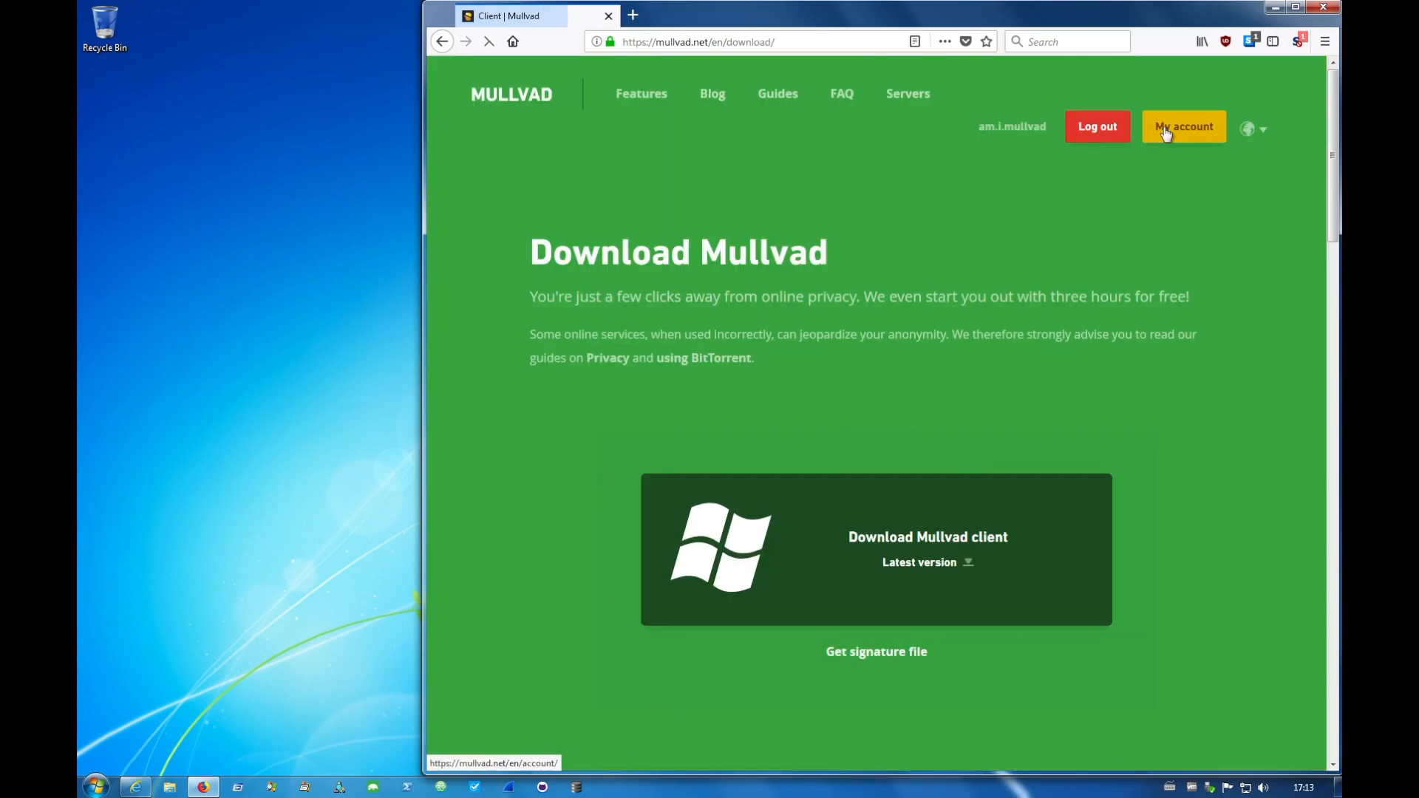
pyautogui.click(915, 548)
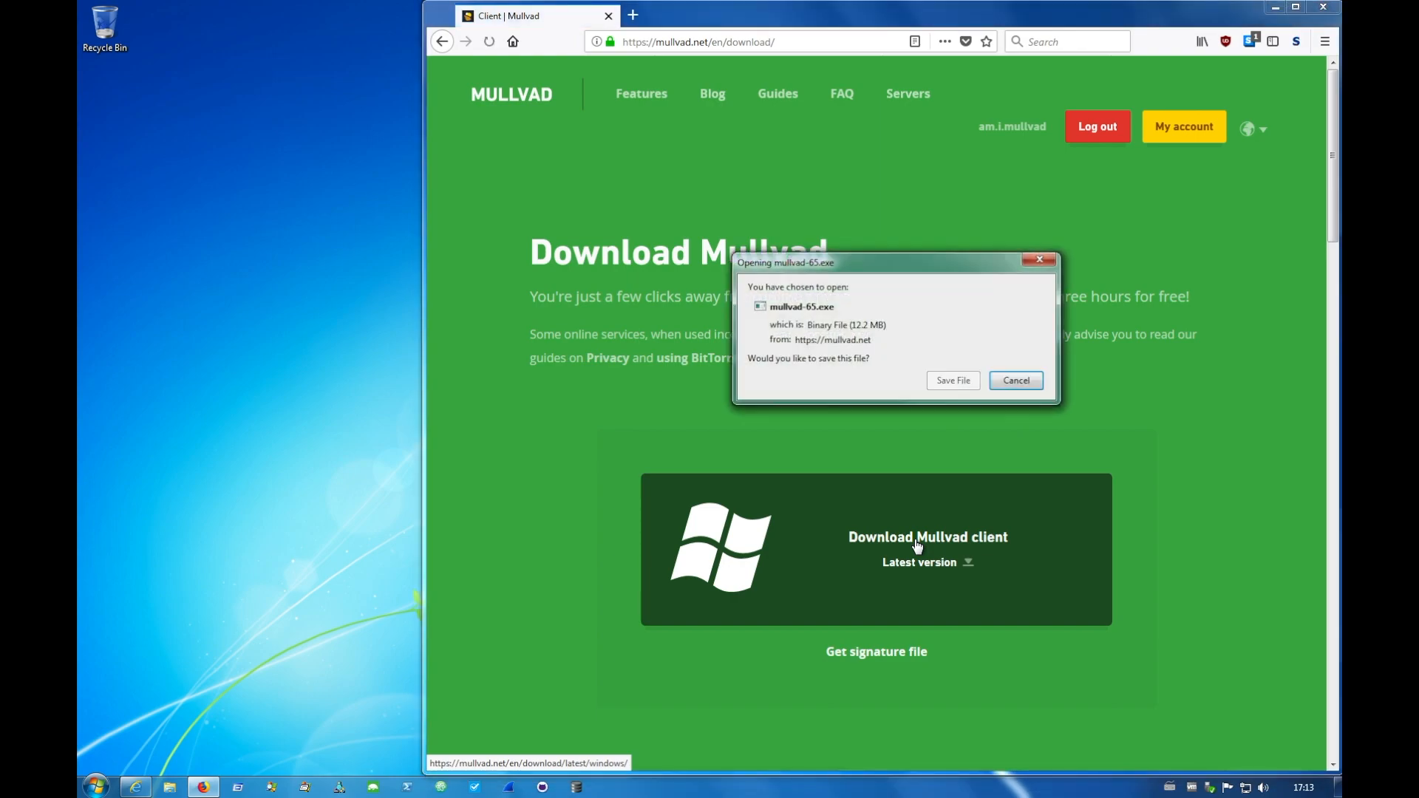
pyautogui.click(947, 382)
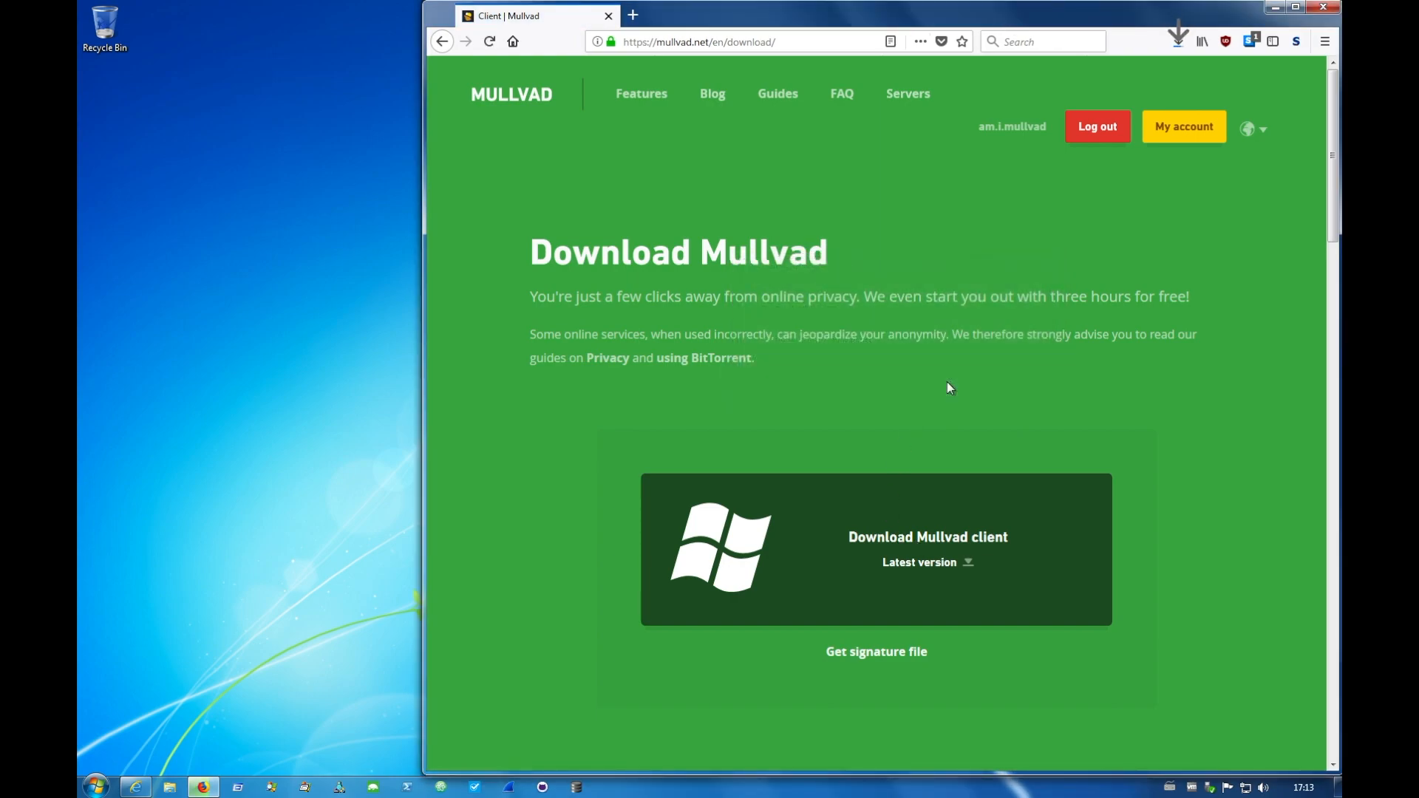
# - Run the downloaded Mullvad installer, allow the unverified driver software, and finish setup with Run Mullvad 65 enabled
pyautogui.click(1180, 40)
pyautogui.click(972, 73)
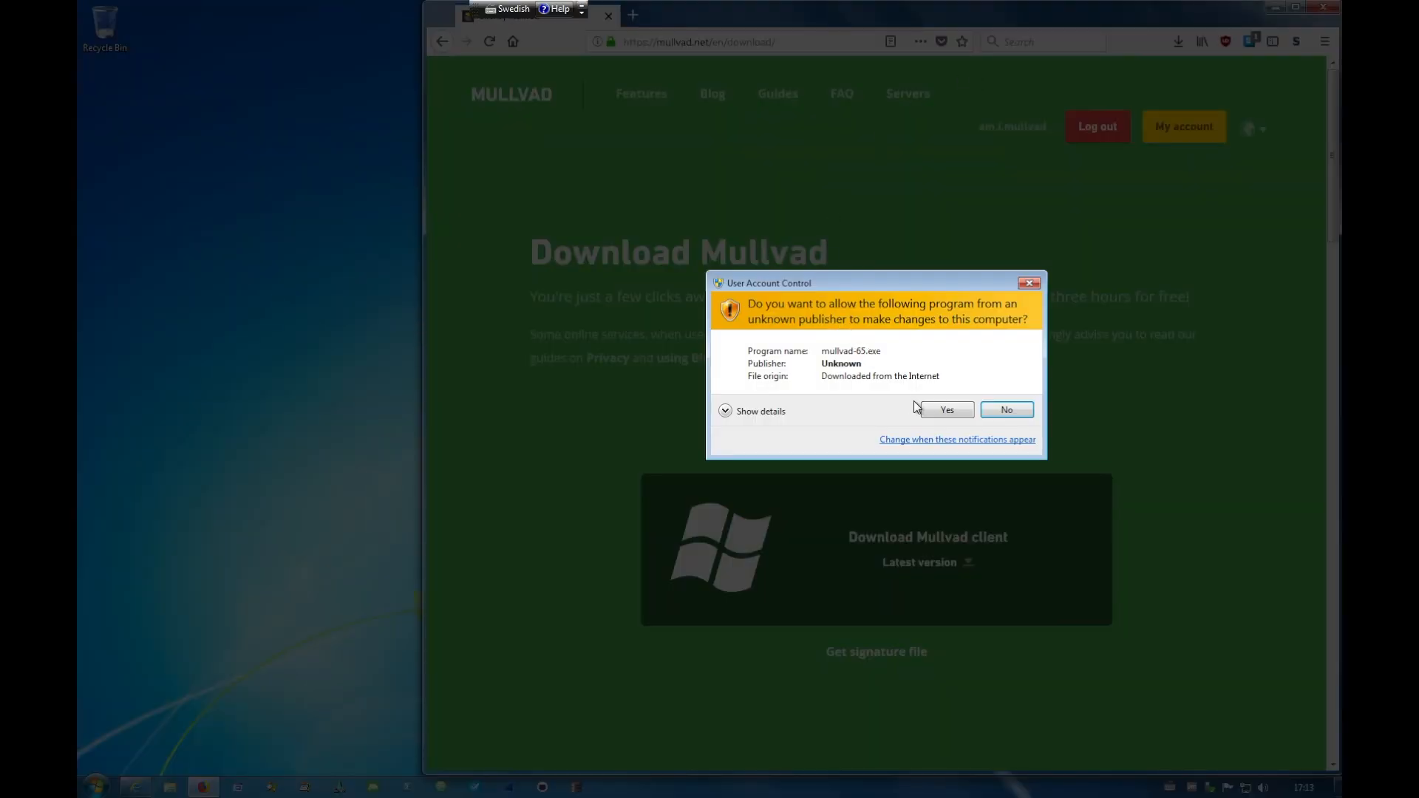
pyautogui.click(938, 404)
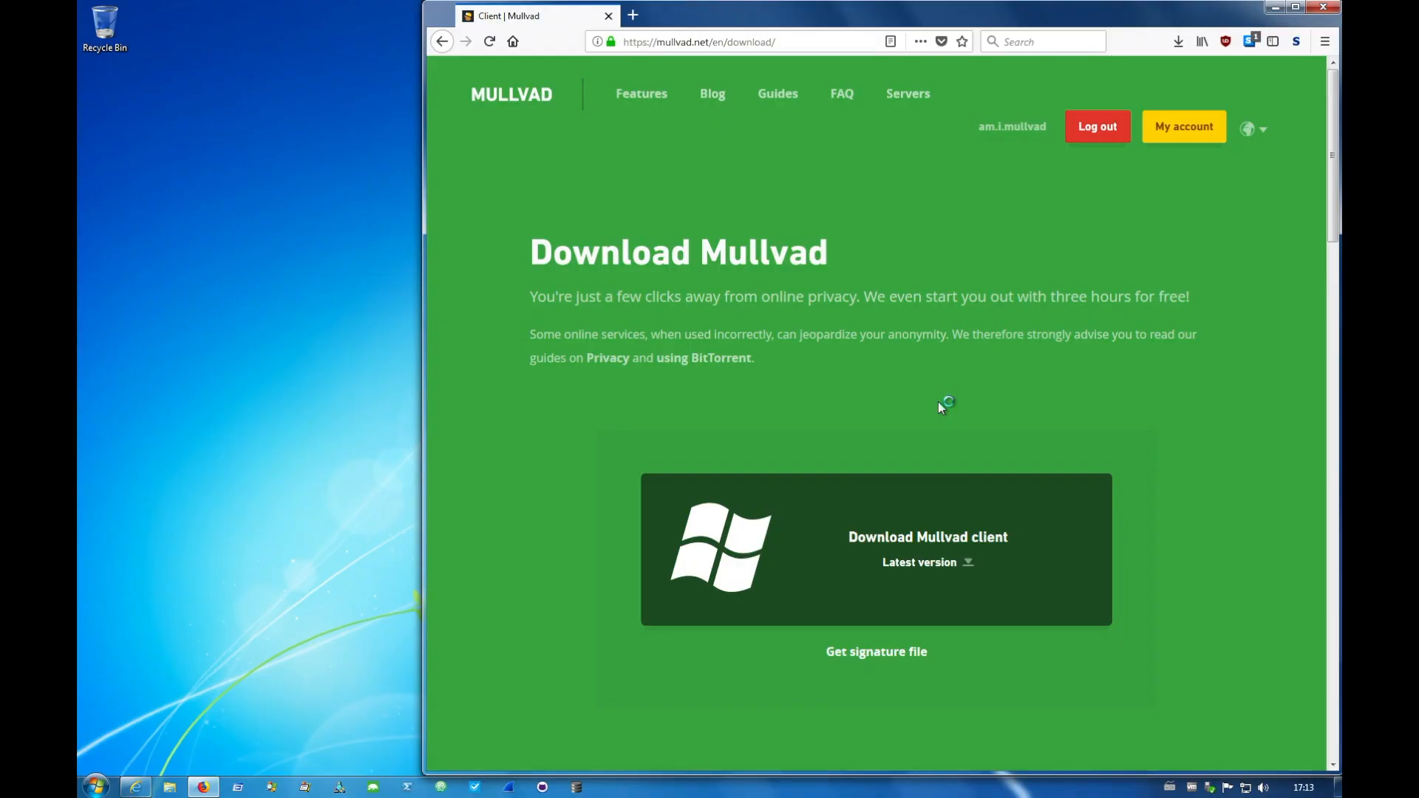
pyautogui.click(792, 513)
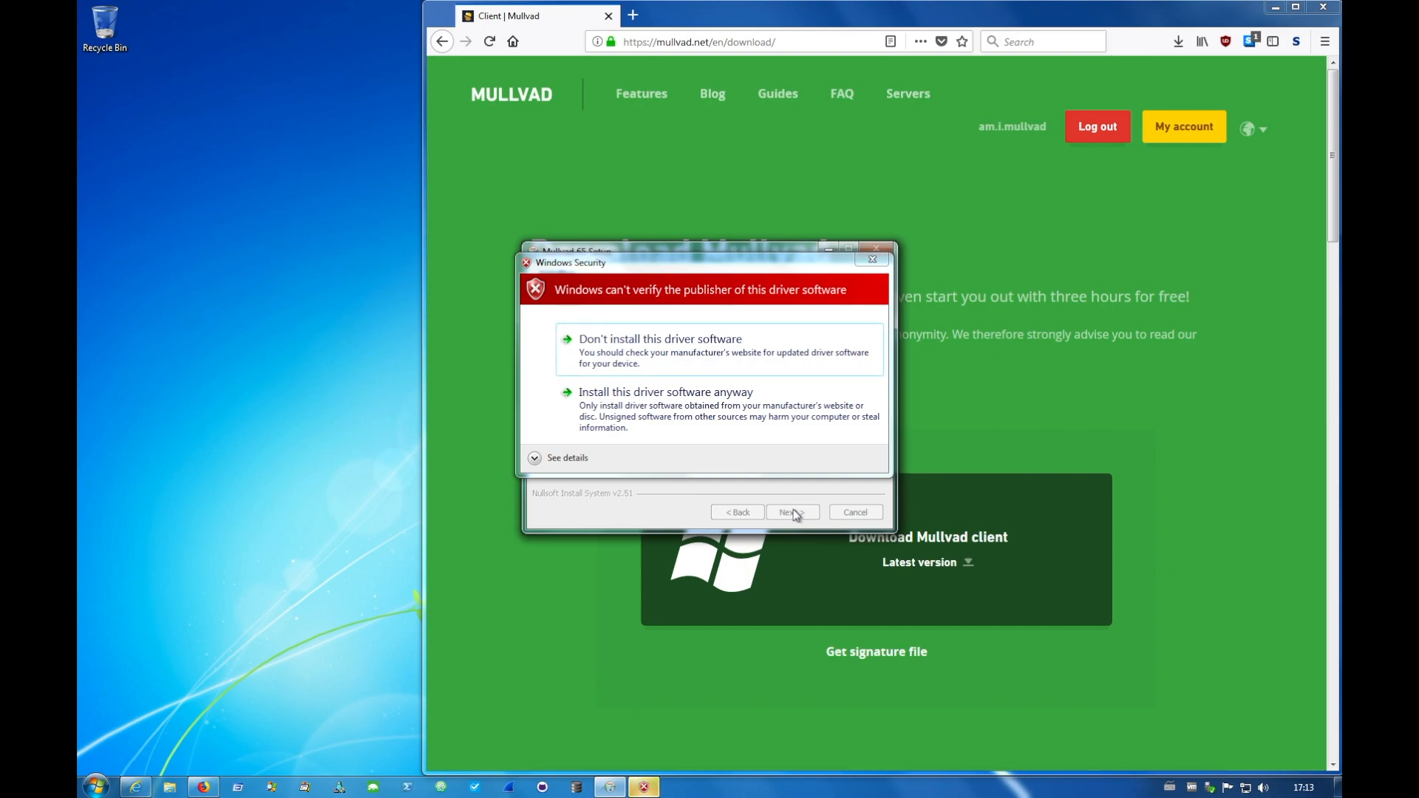
pyautogui.click(721, 398)
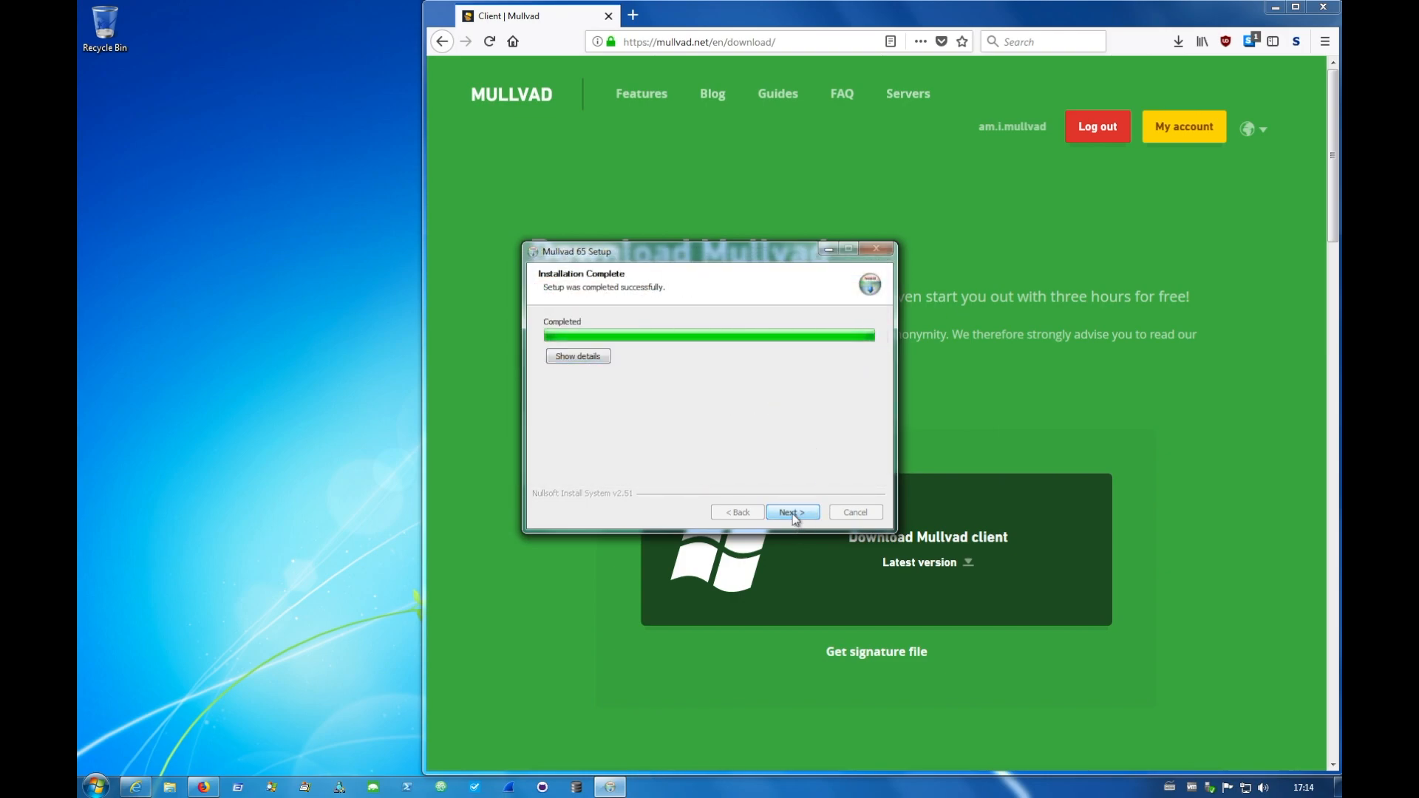
pyautogui.click(792, 513)
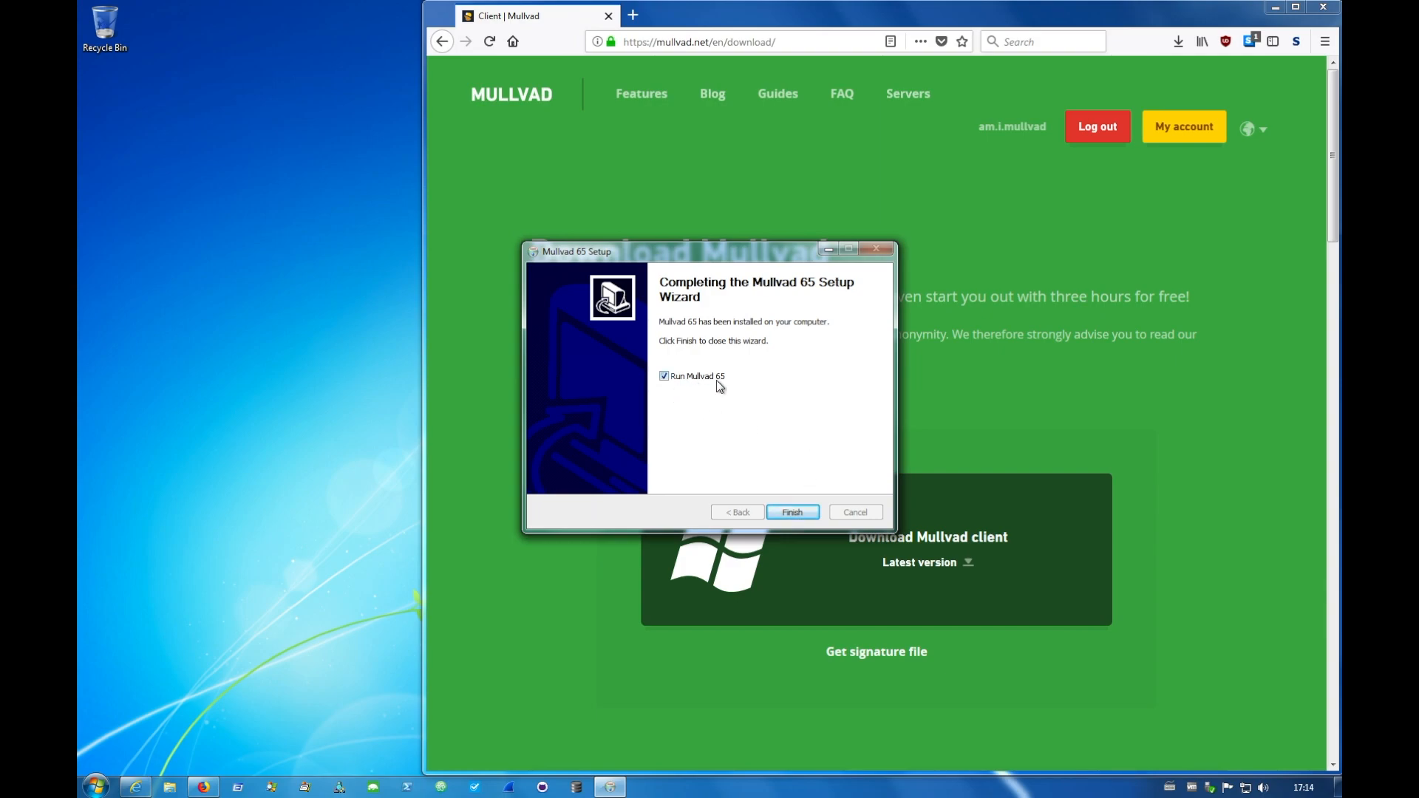
pyautogui.click(792, 513)
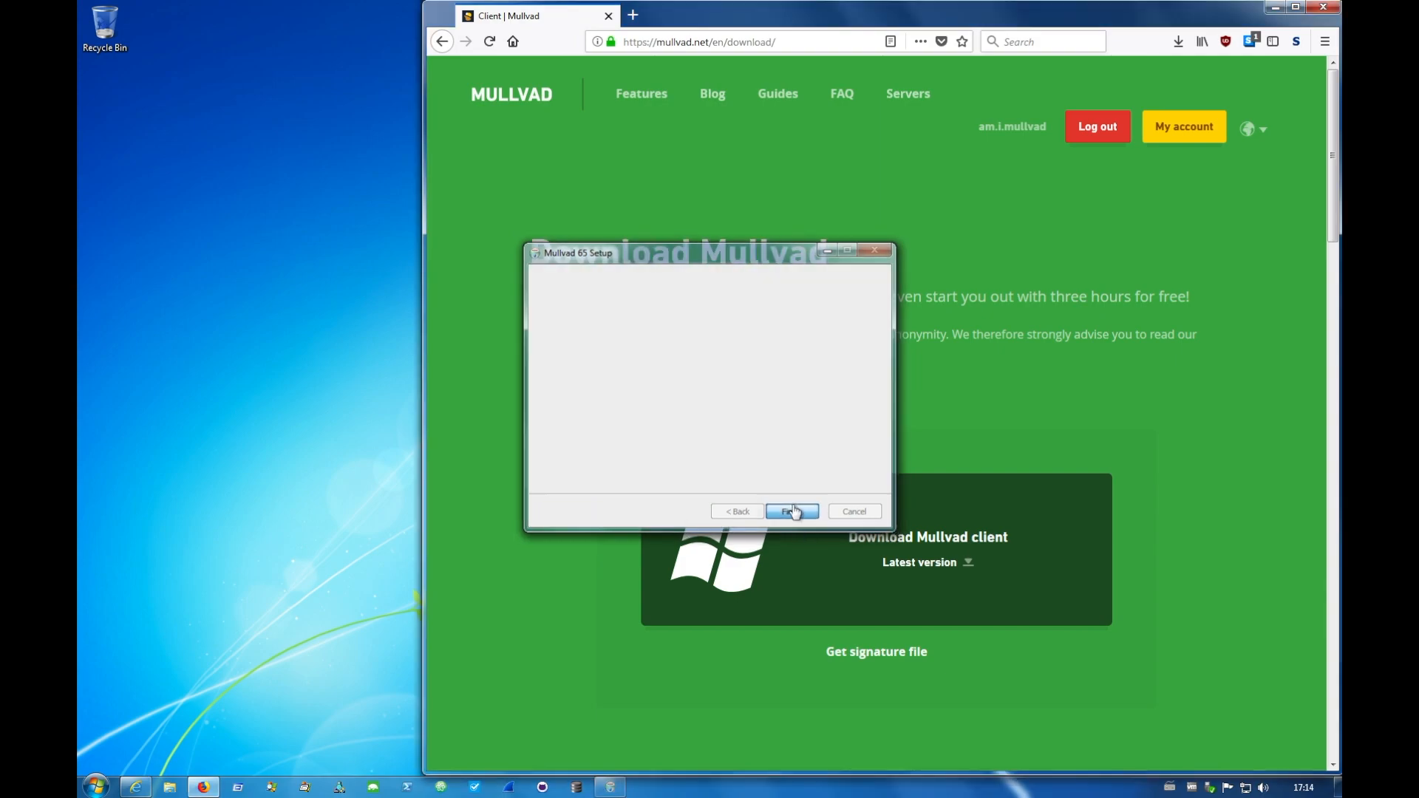
# - Paste the copied account number into the Mullvad client, connect to the VPN, and dismiss the welcome window
pyautogui.click(290, 150)
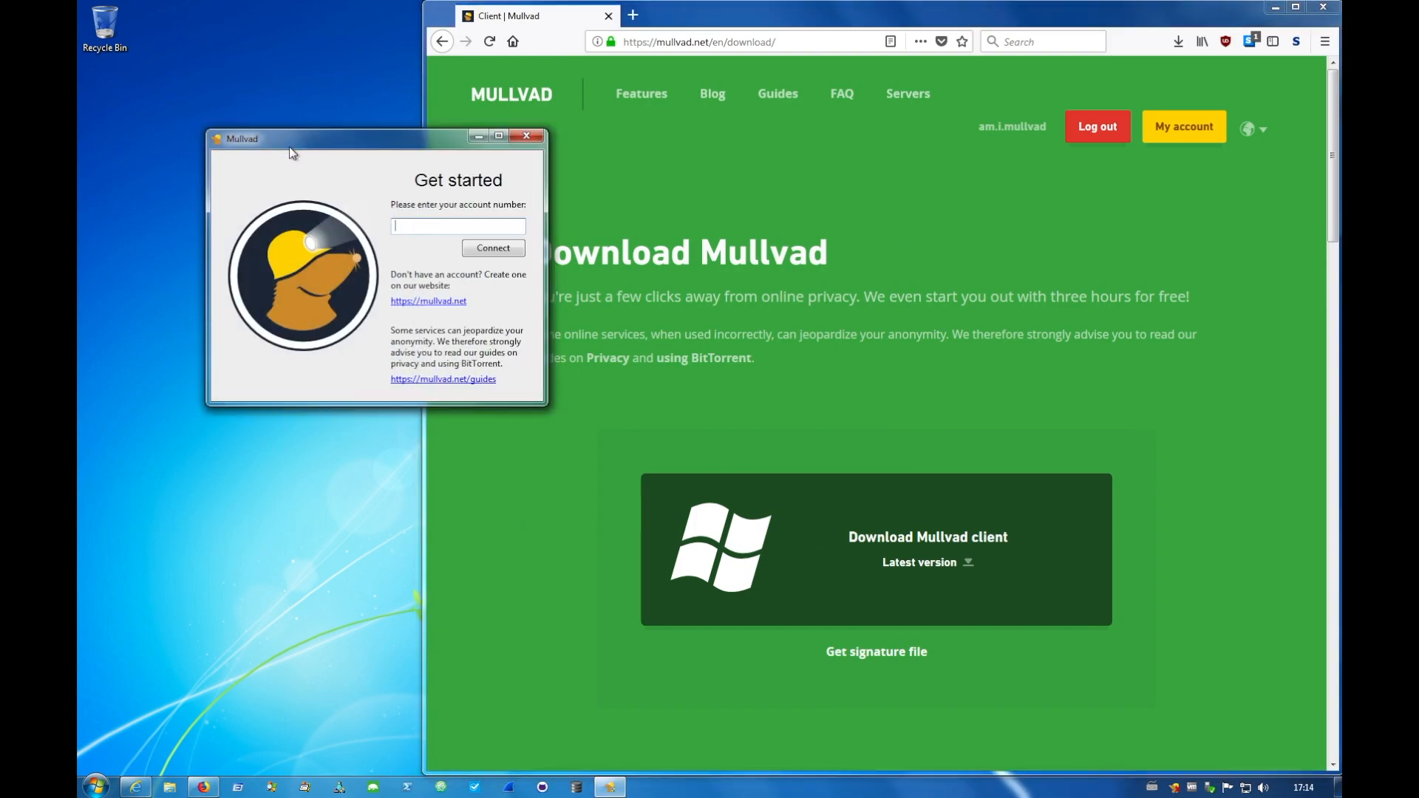
pyautogui.hotkey('ctrl', 'v')
pyautogui.click(494, 251)
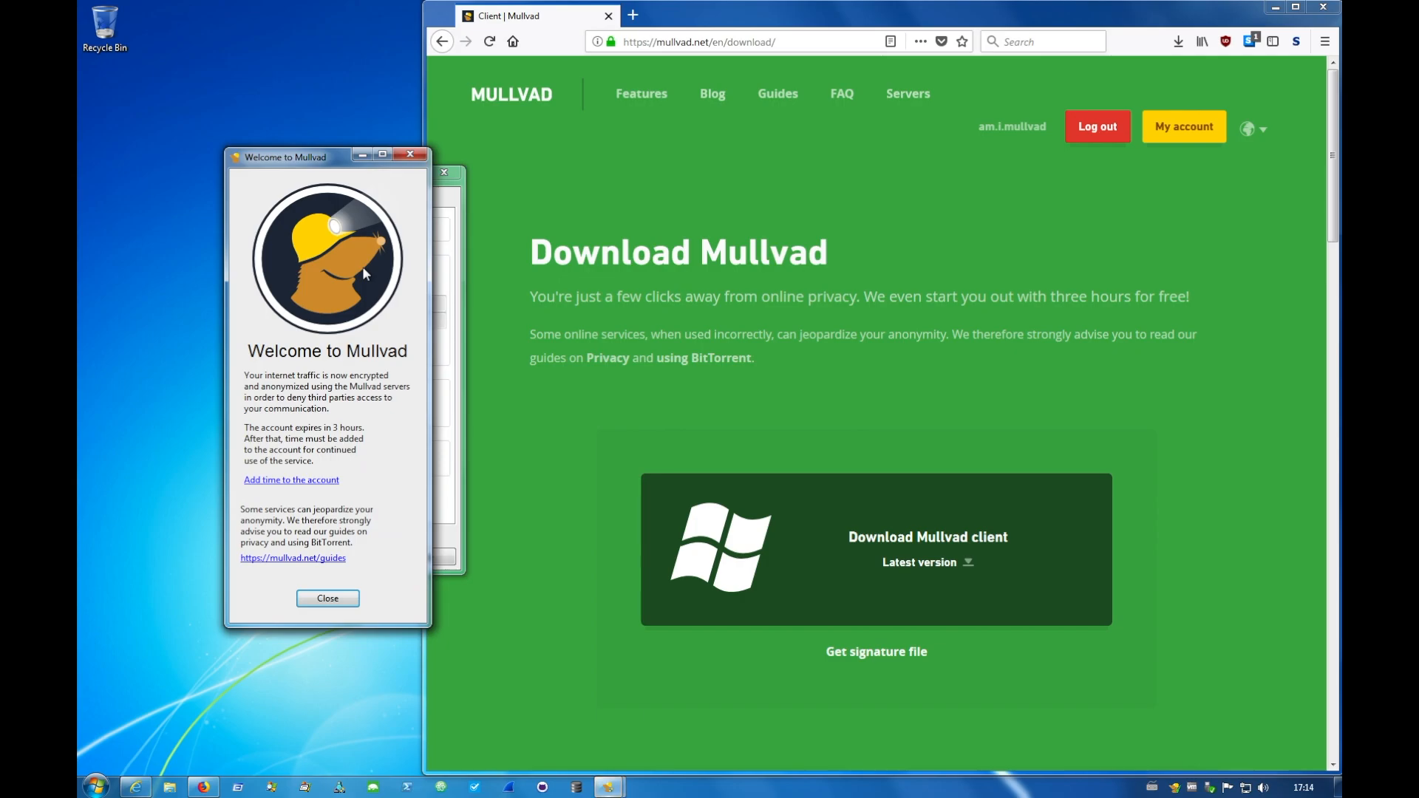
pyautogui.click(327, 599)
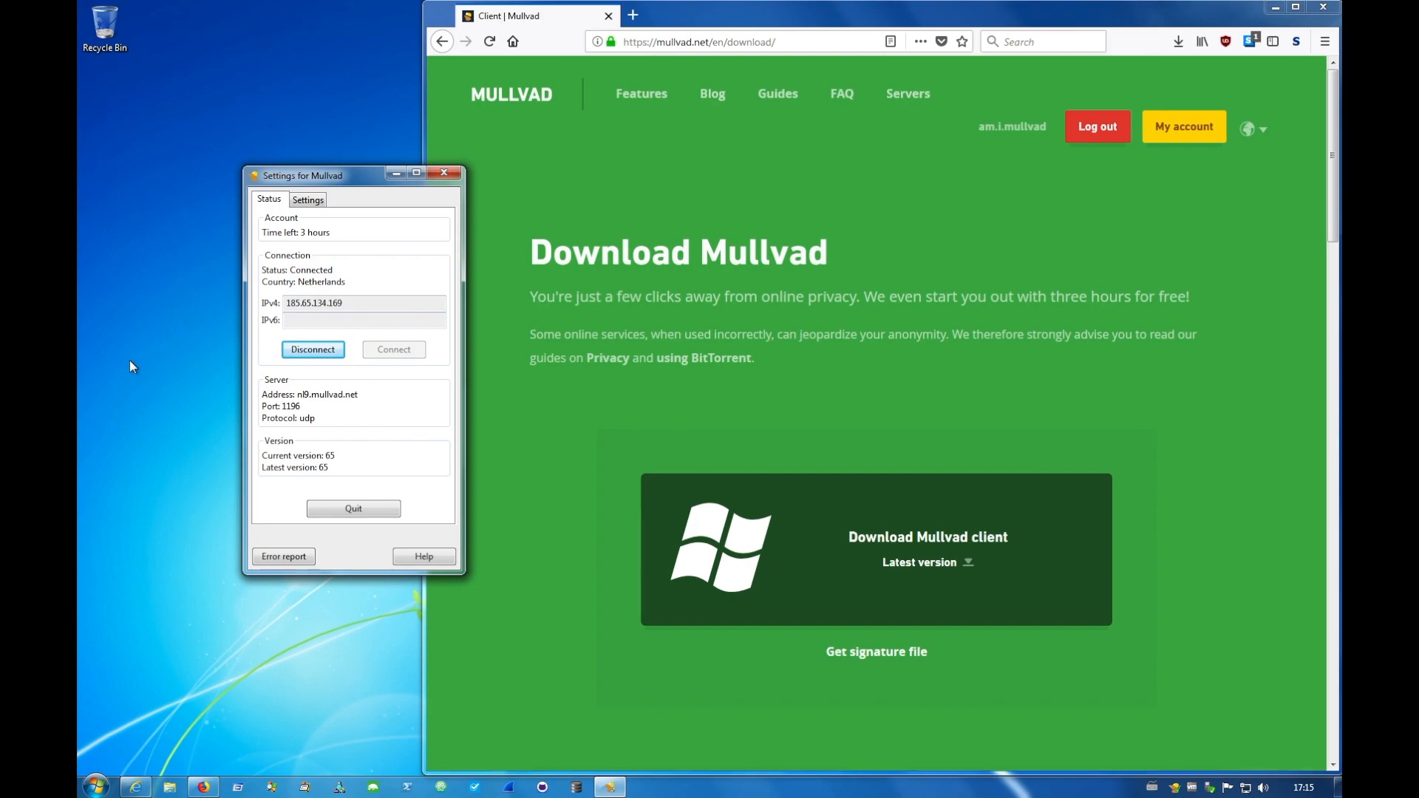
# - Enable Auto start in the Mullvad client's settings and return to the connection status
pyautogui.click(308, 203)
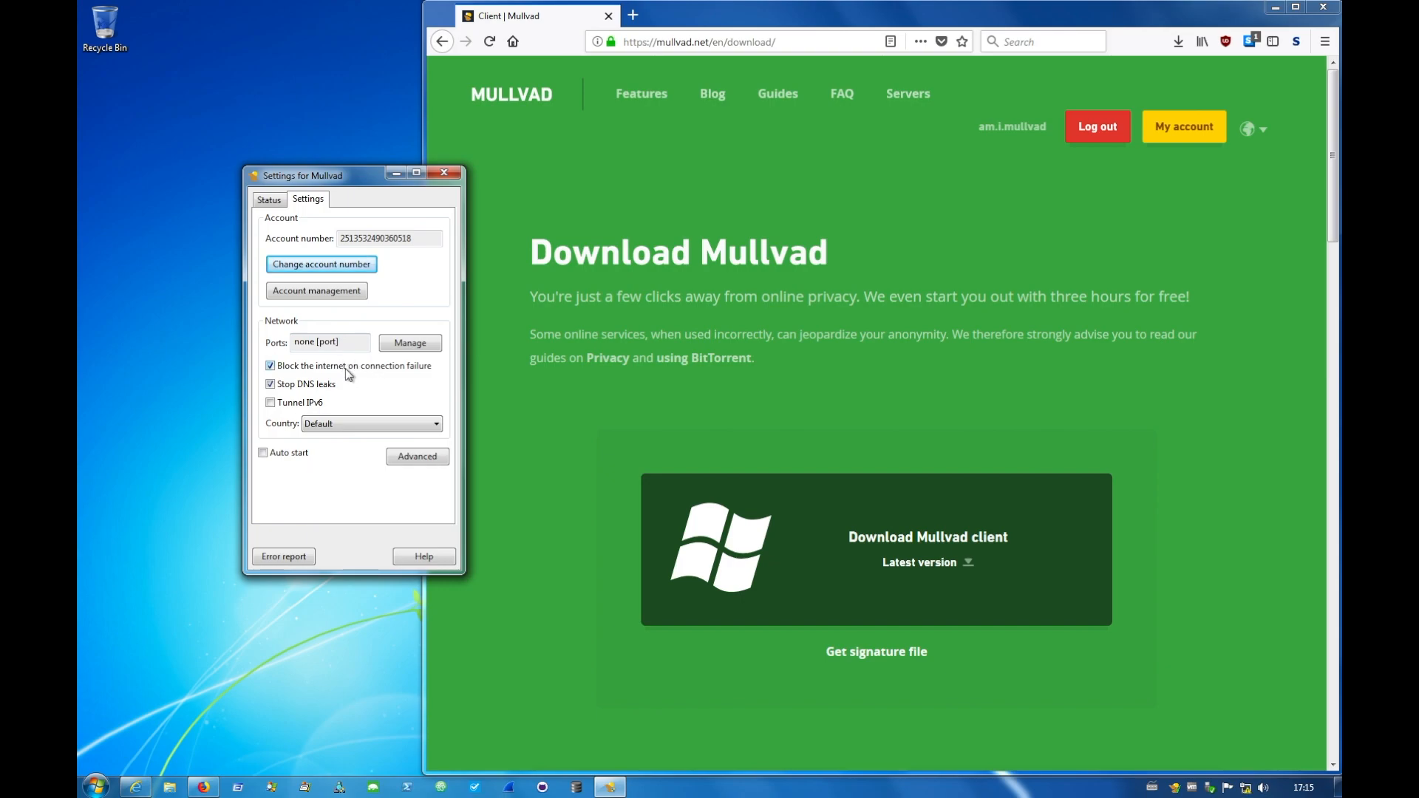
pyautogui.click(263, 452)
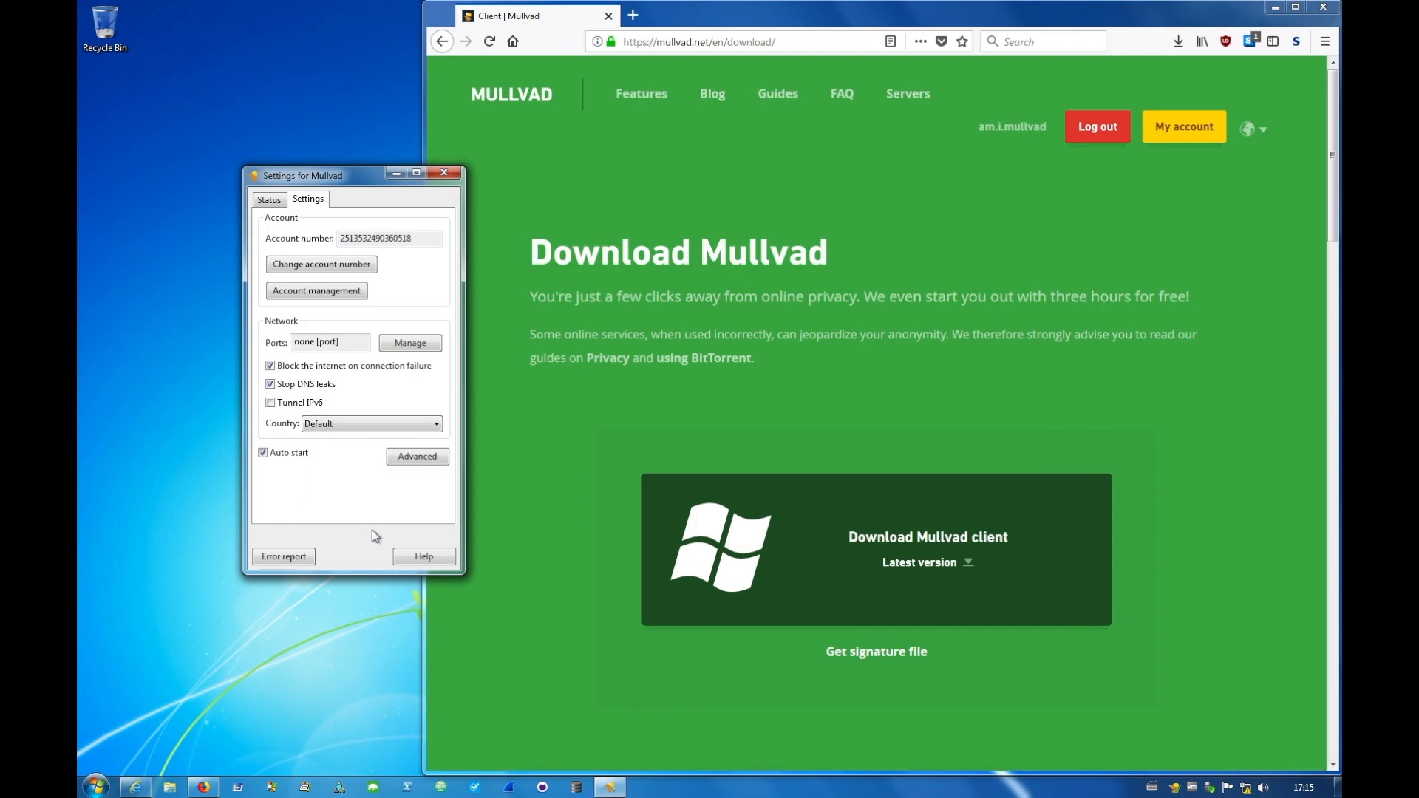
pyautogui.click(270, 197)
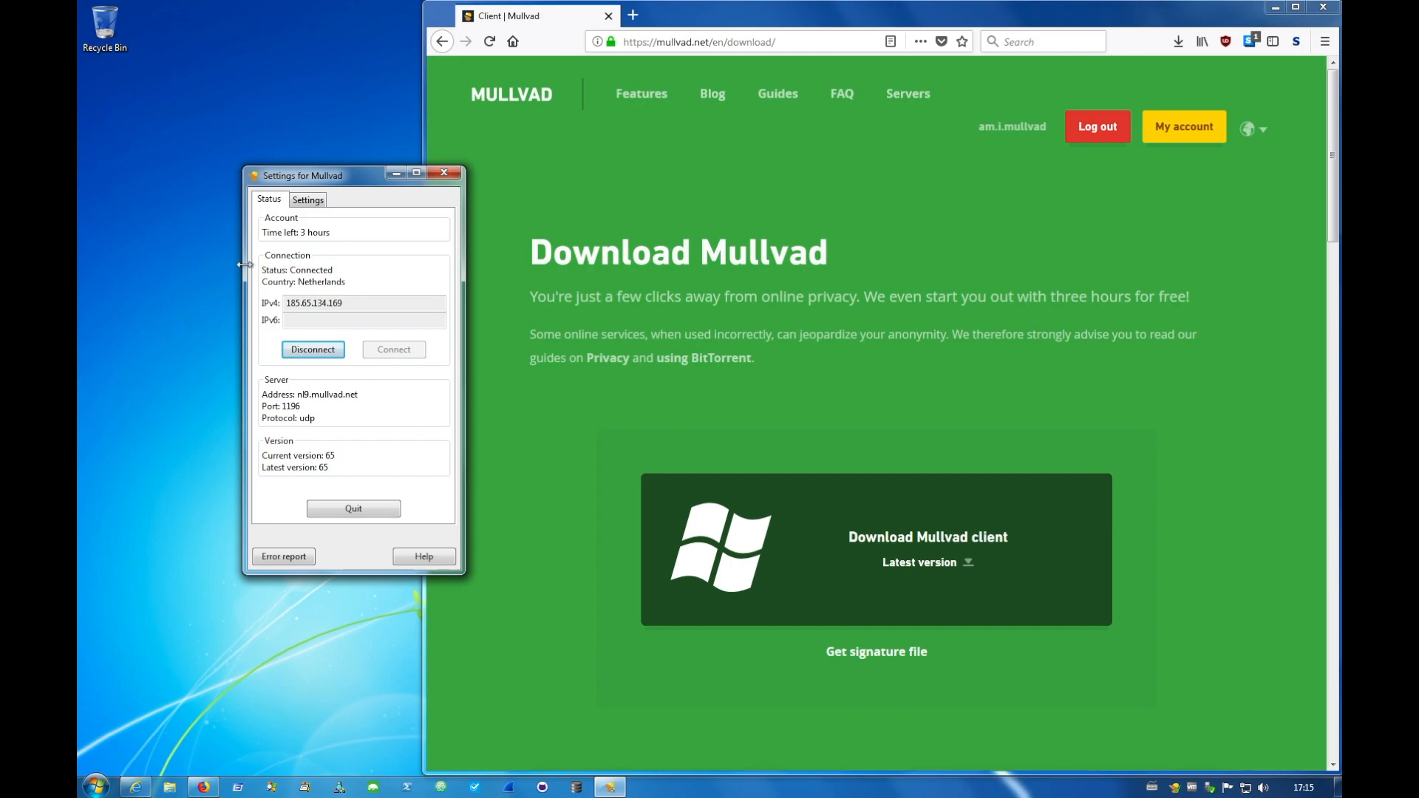
# - Open the am.i.mullvad check in Firefox and review the Connection, DNS, WebRTC and Blacklisting results
pyautogui.click(798, 218)
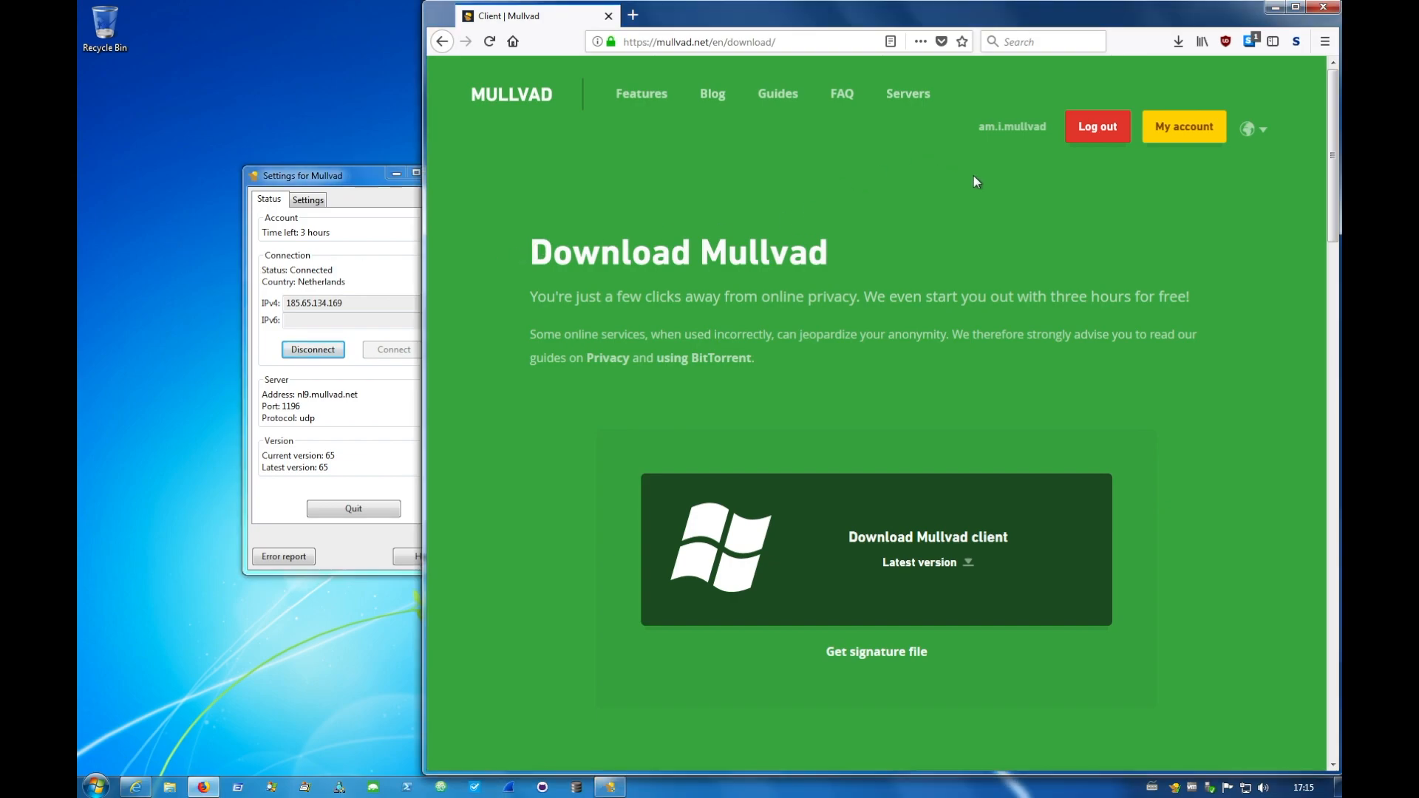
pyautogui.click(1027, 130)
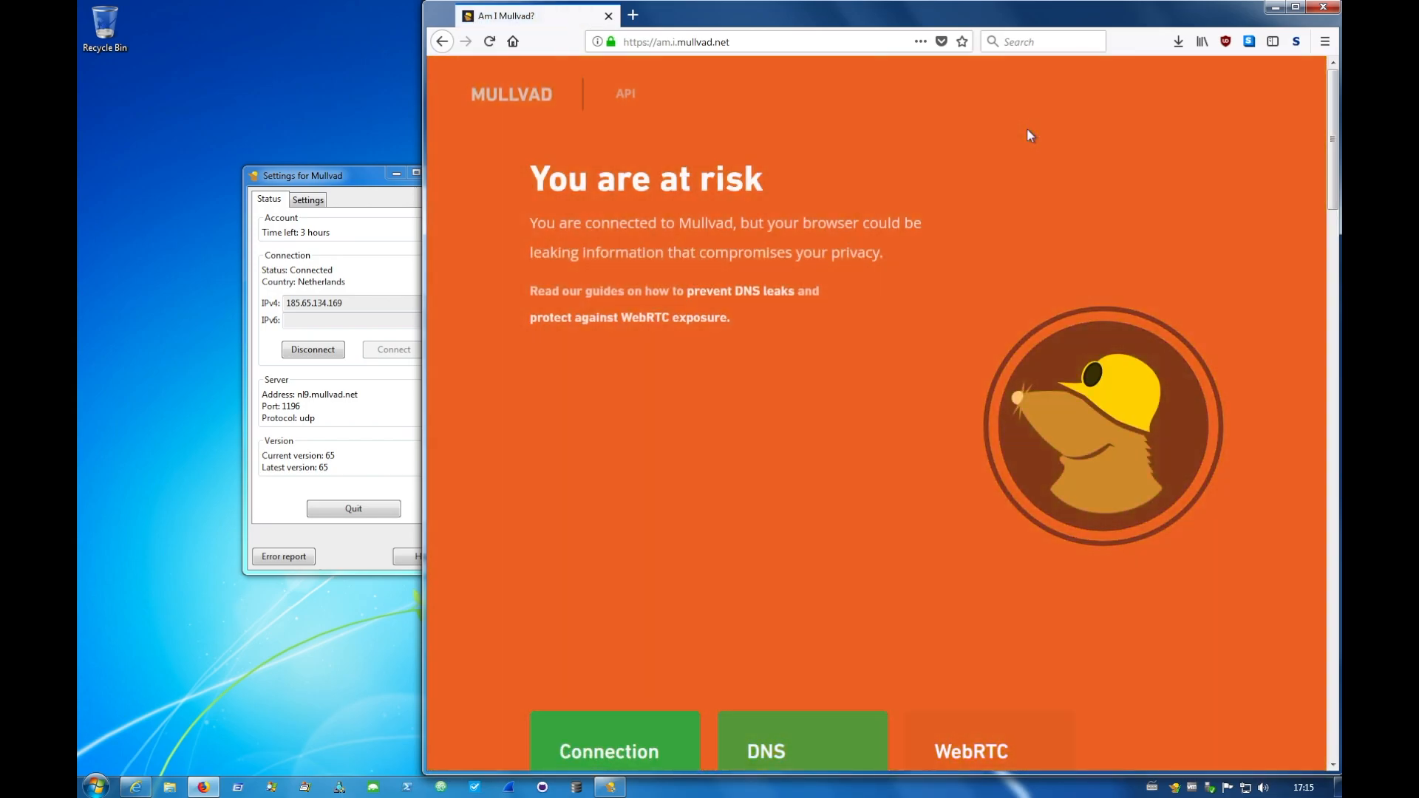
pyautogui.scroll(-6, 600, 463)
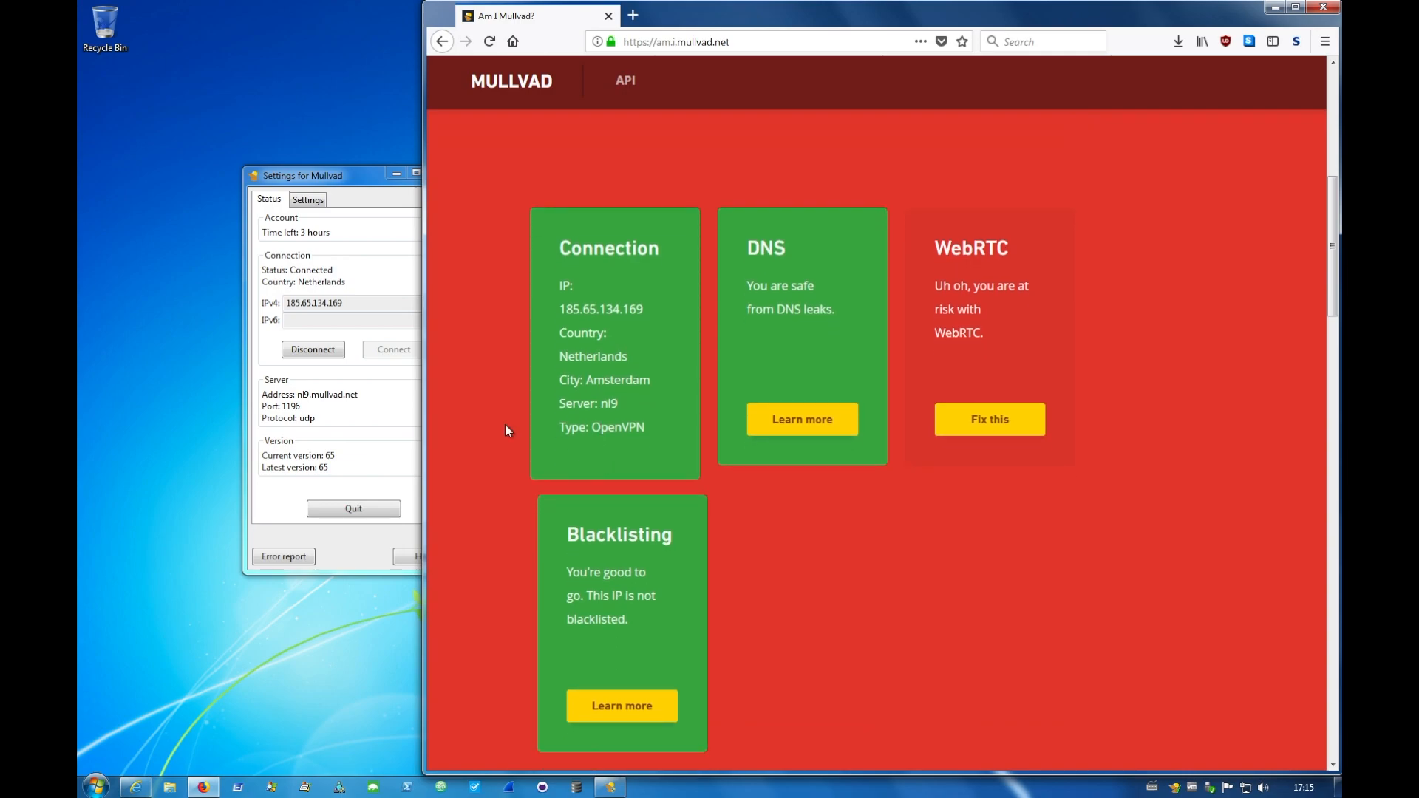
# - Look through the server countries offered in the Mullvad client's settings, keep Default, and return to the connection status
pyautogui.click(326, 400)
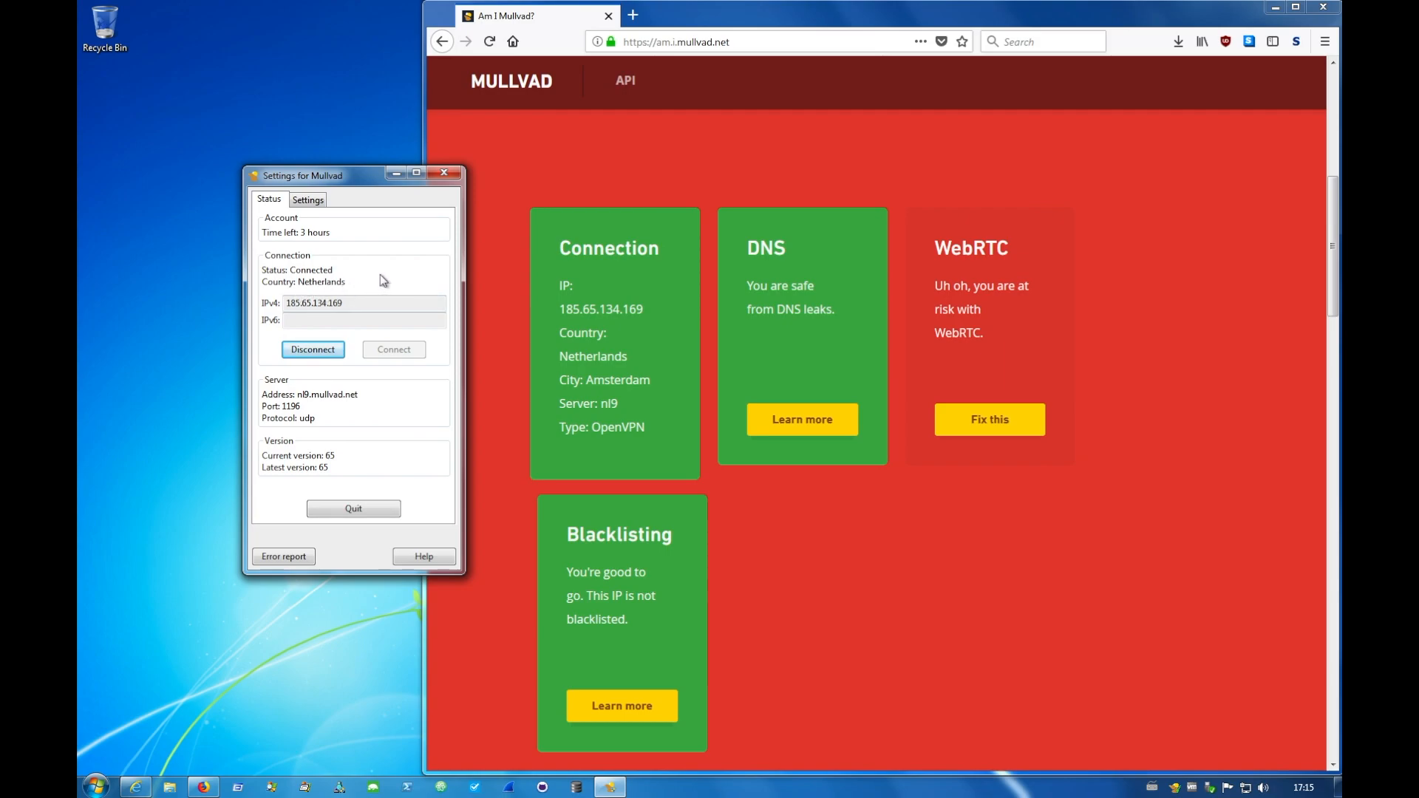
pyautogui.click(309, 199)
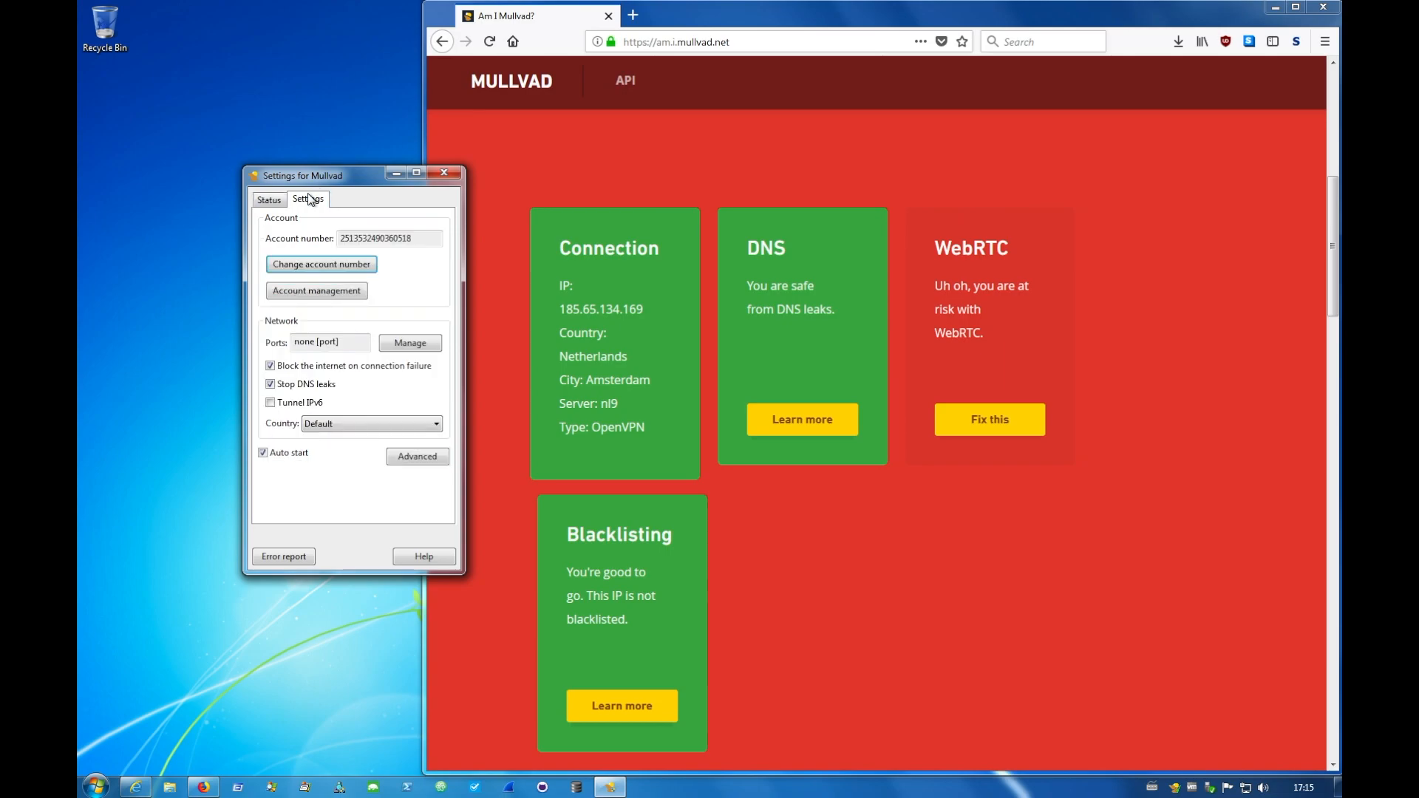
pyautogui.click(371, 426)
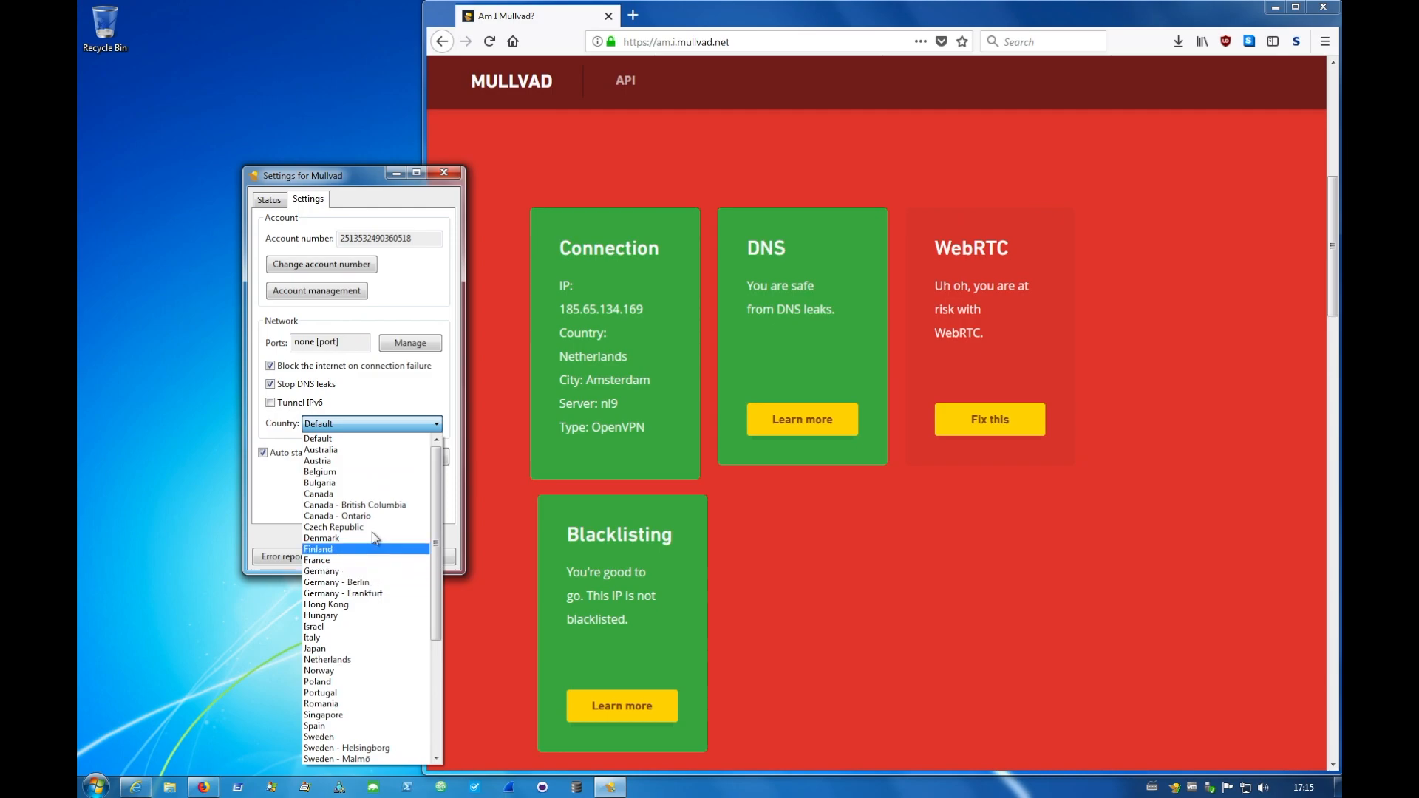
pyautogui.click(383, 381)
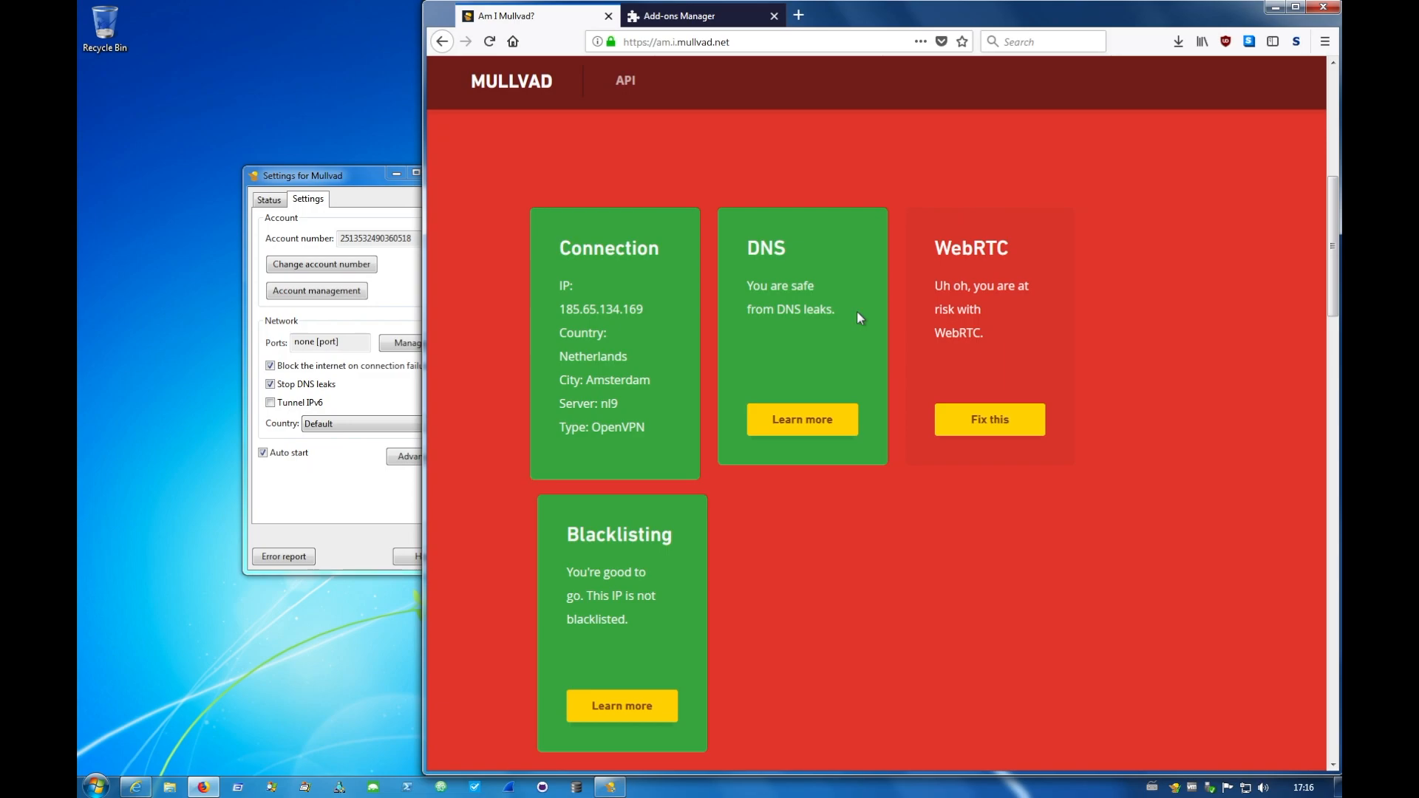
pyautogui.click(392, 414)
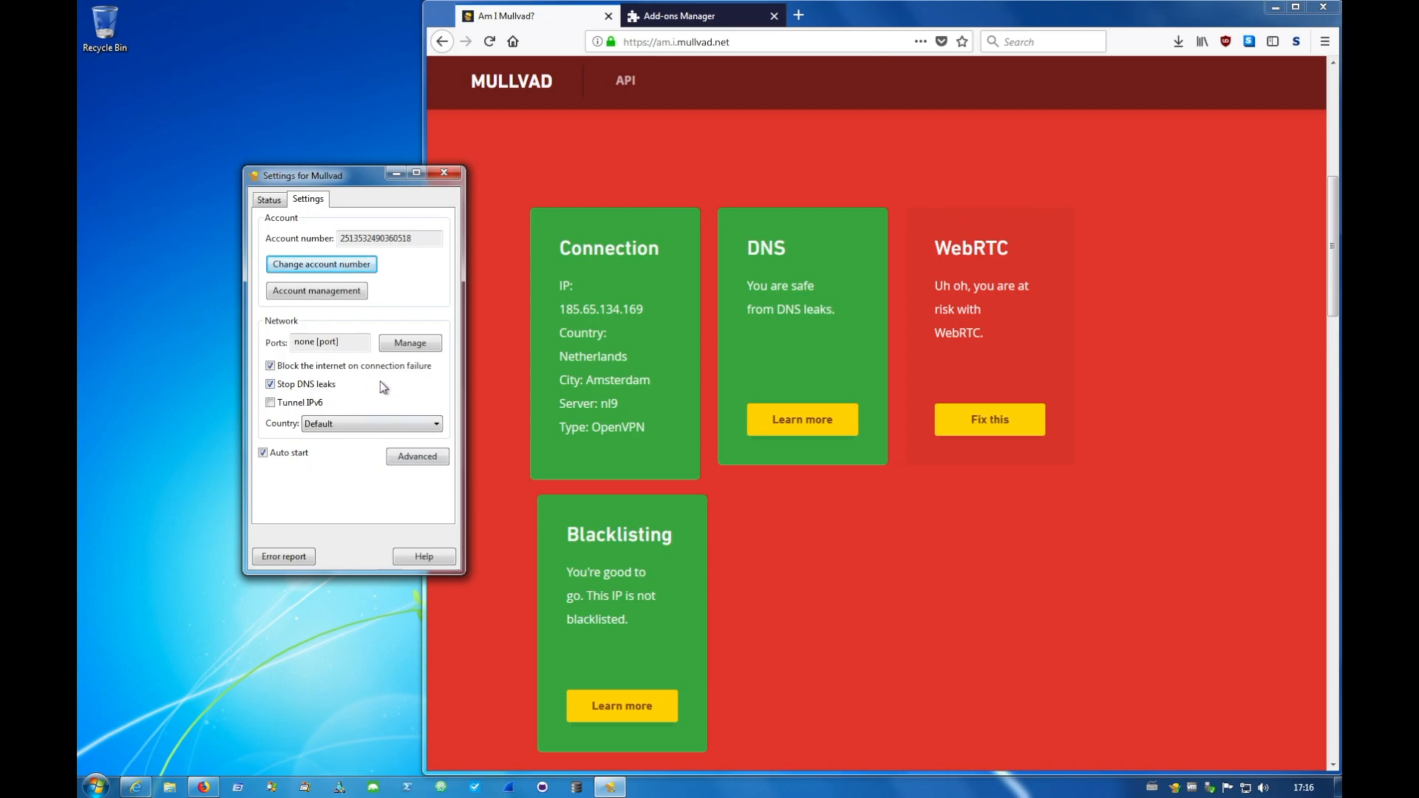
pyautogui.click(272, 198)
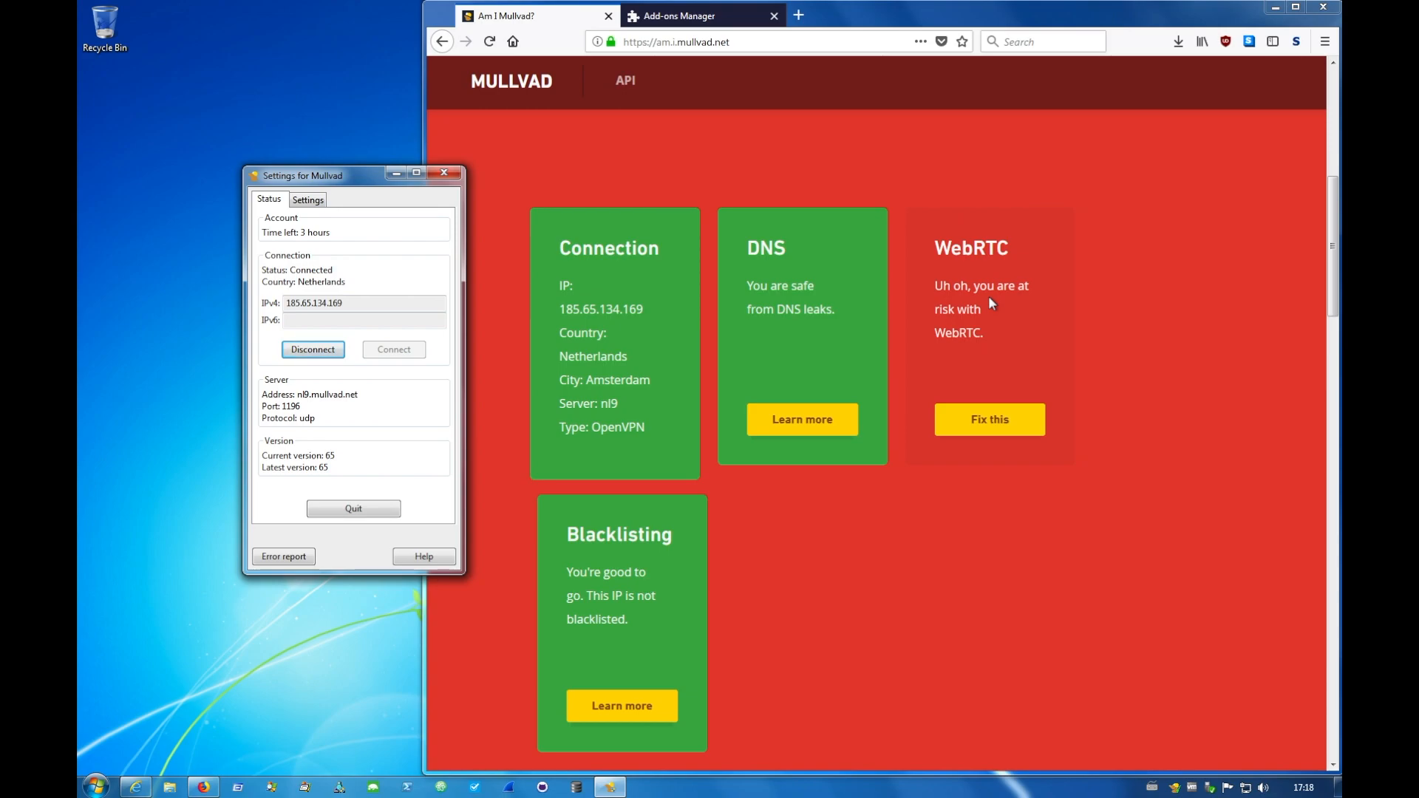
# - Open Firefox's Add-ons Manager and search the available add-ons for webrtc
pyautogui.click(1325, 42)
pyautogui.click(1177, 234)
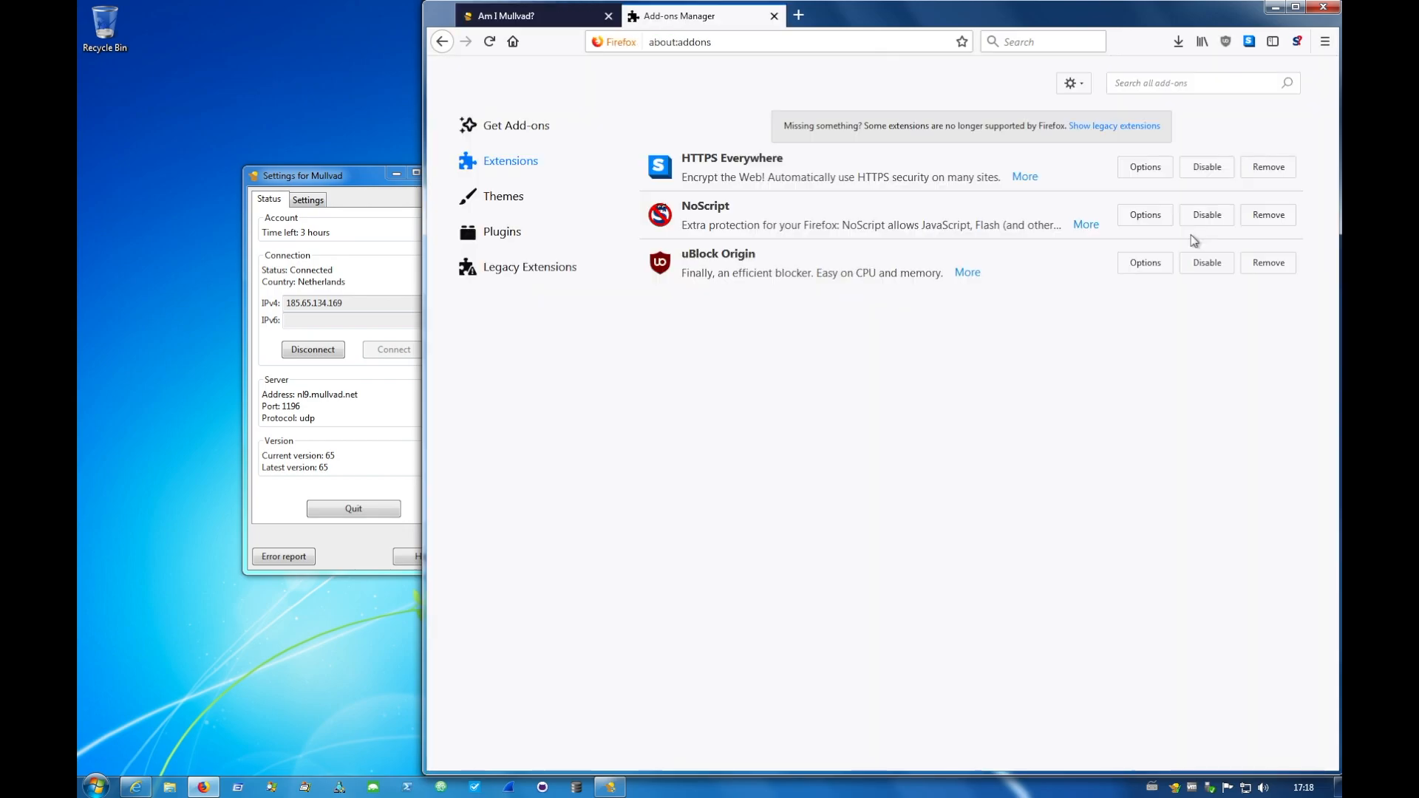
pyautogui.click(1168, 81)
pyautogui.write('webrtc')
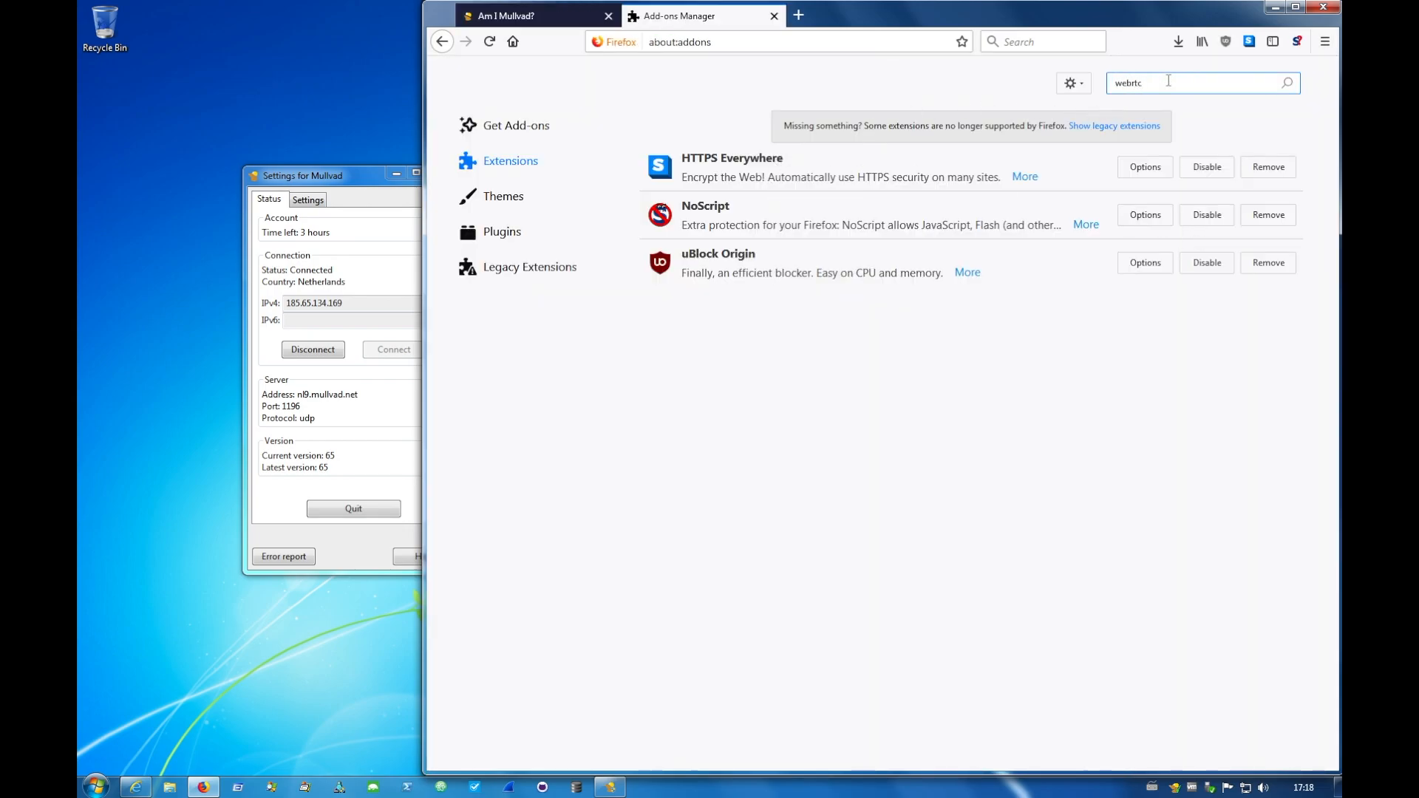
pyautogui.press('Return')
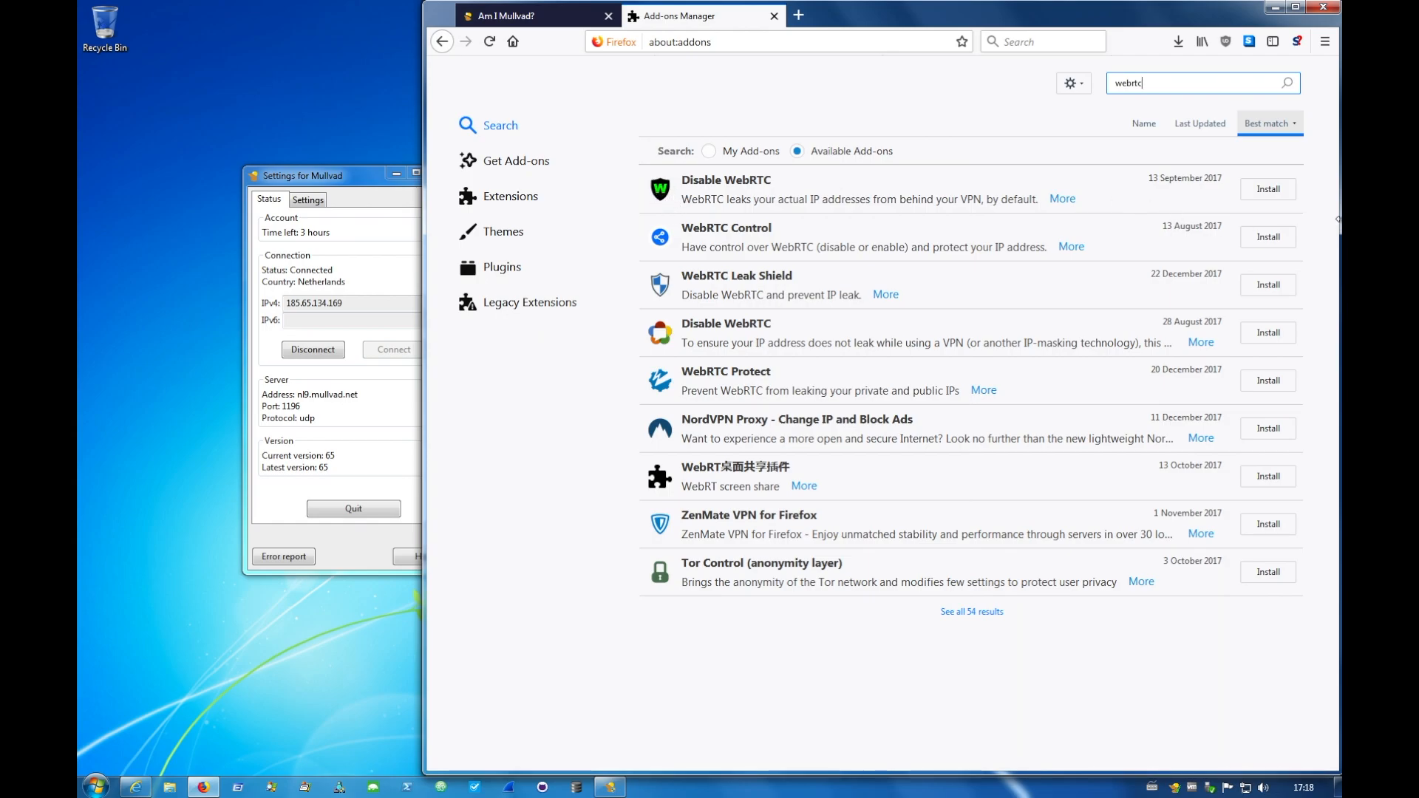
# - Install the Disable WebRTC add-on dated 13 September 2017, grant its requested permissions, and close the Add-ons Manager
pyautogui.click(1275, 190)
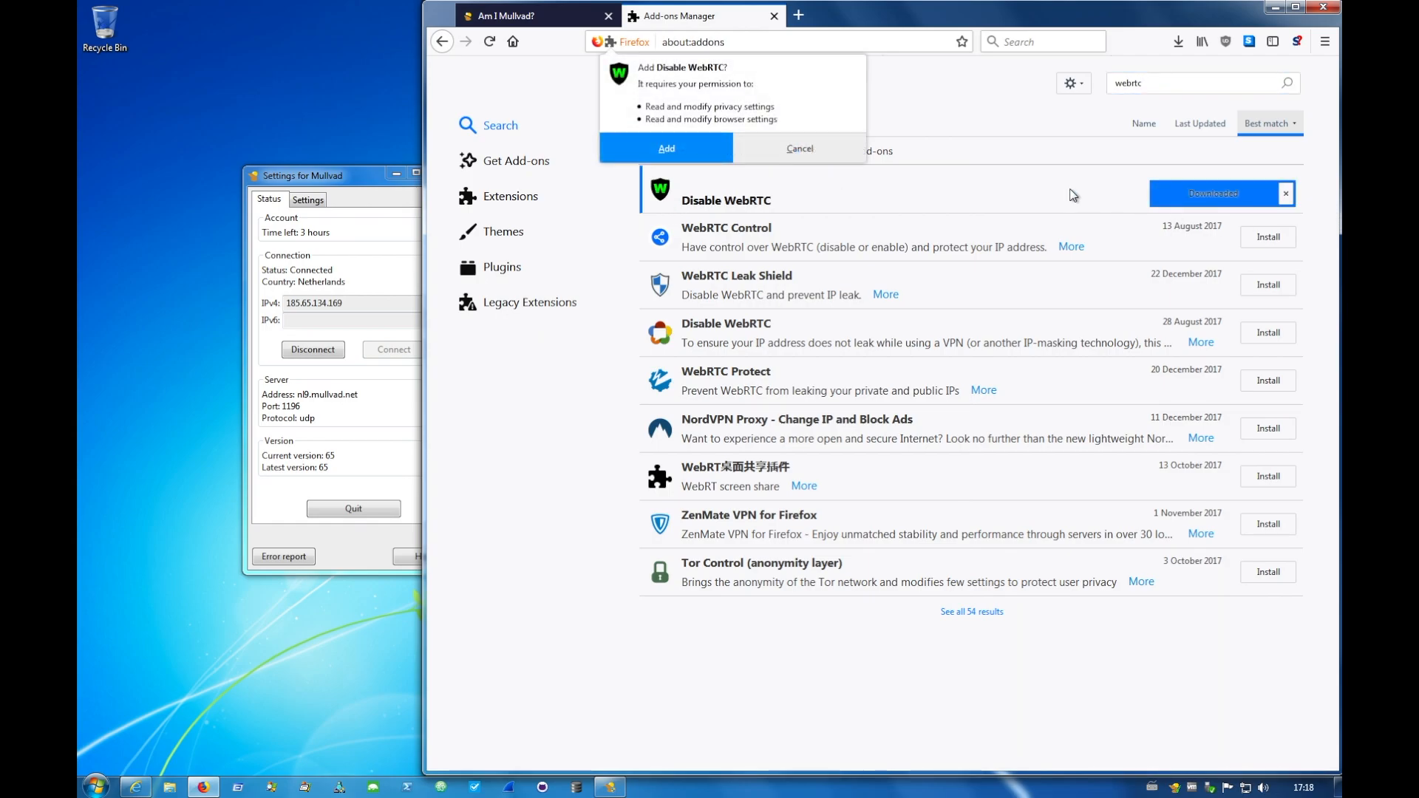
pyautogui.click(669, 150)
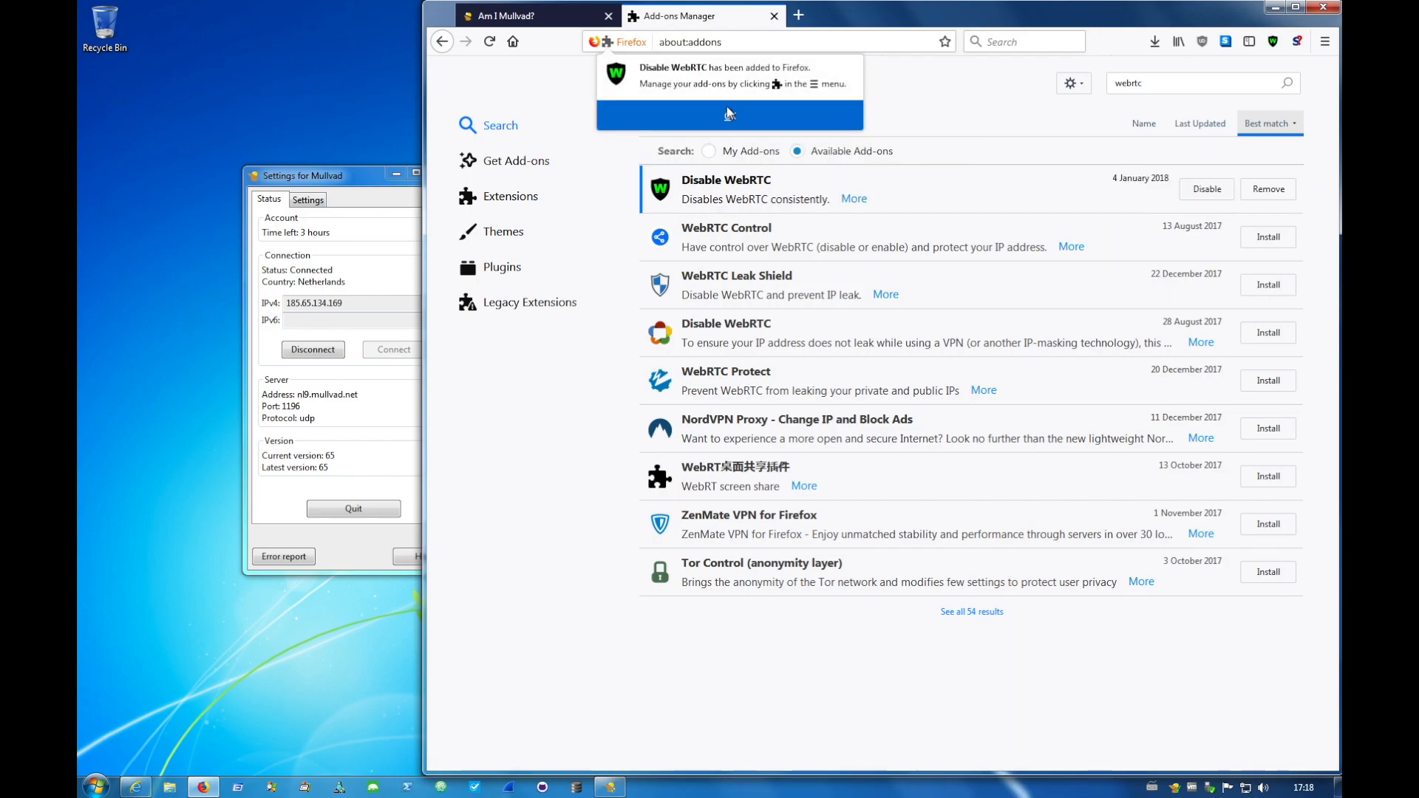
pyautogui.click(729, 113)
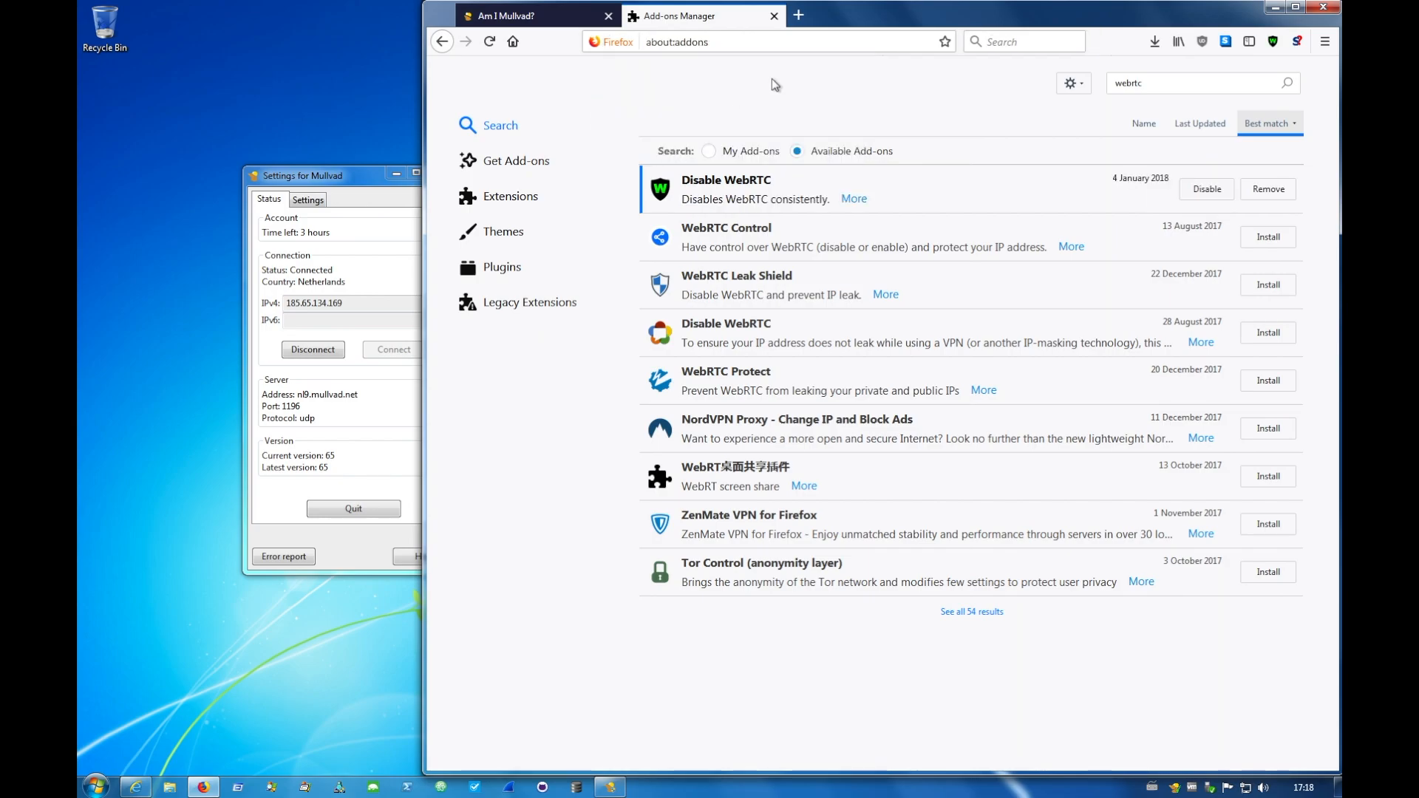
pyautogui.click(774, 16)
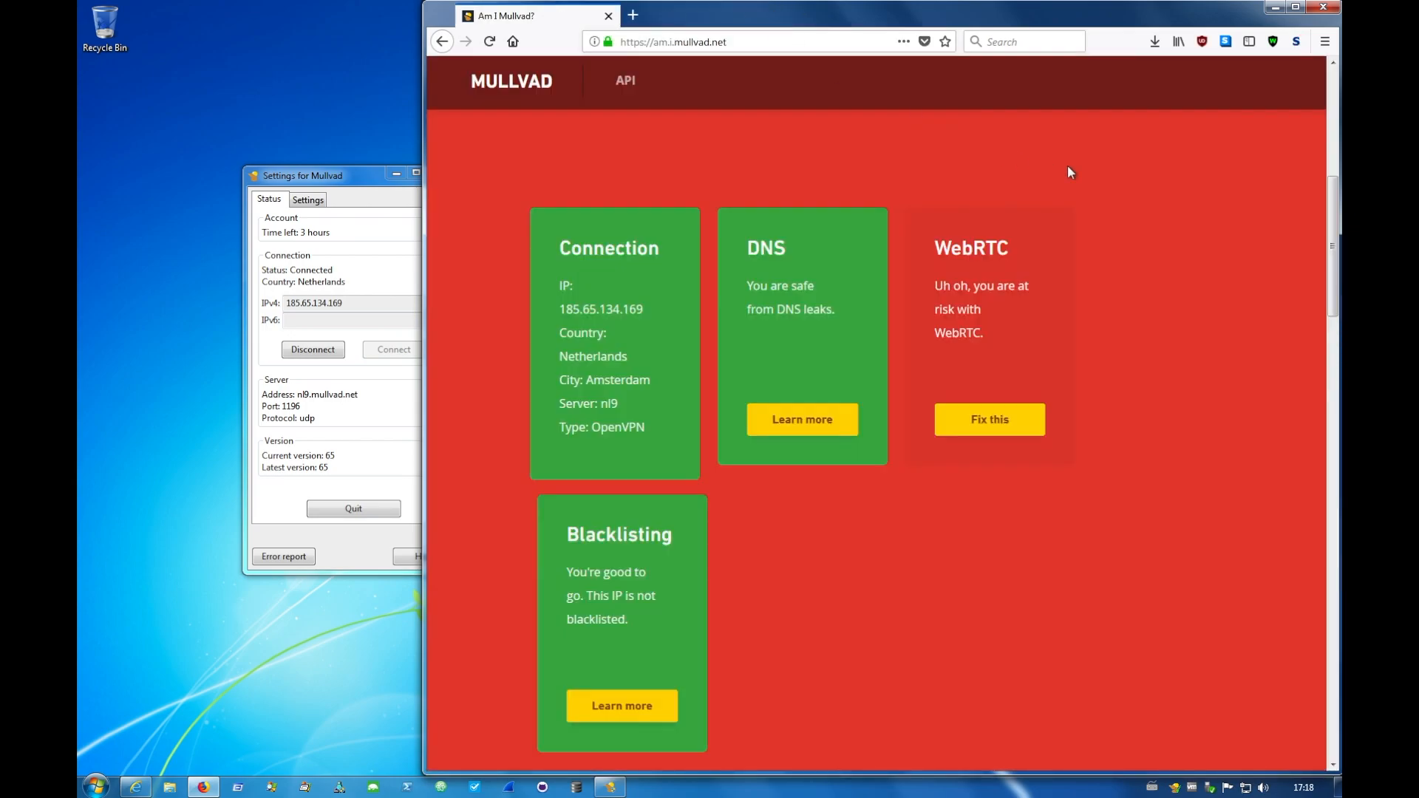
# - Reload the am.i.mullvad page in Firefox to rerun the leak checks and review the results
pyautogui.click(860, 42)
pyautogui.press('Return')
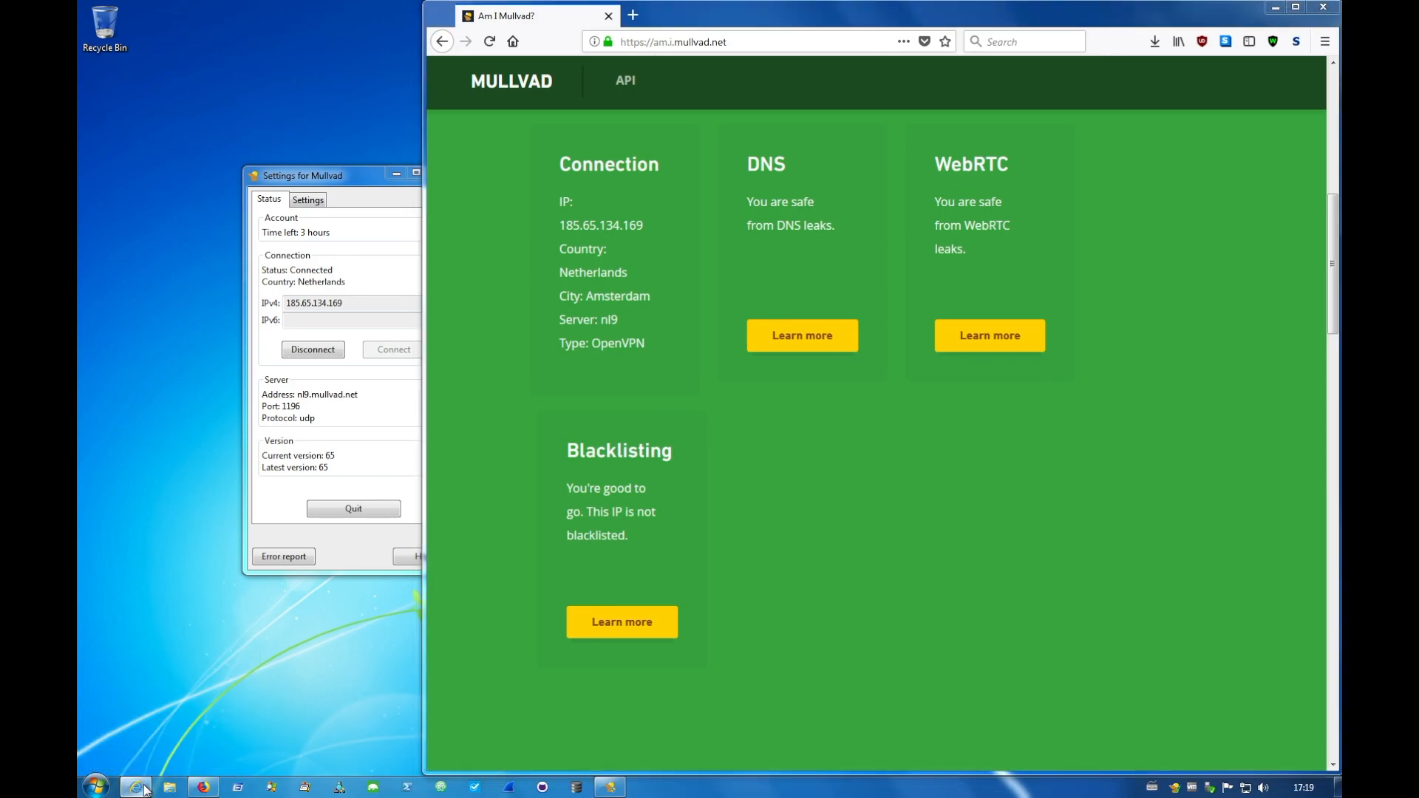
# - Switch to Internet Explorer, run the am.i.mullvad check there, and compare its results with those in Firefox
pyautogui.click(145, 757)
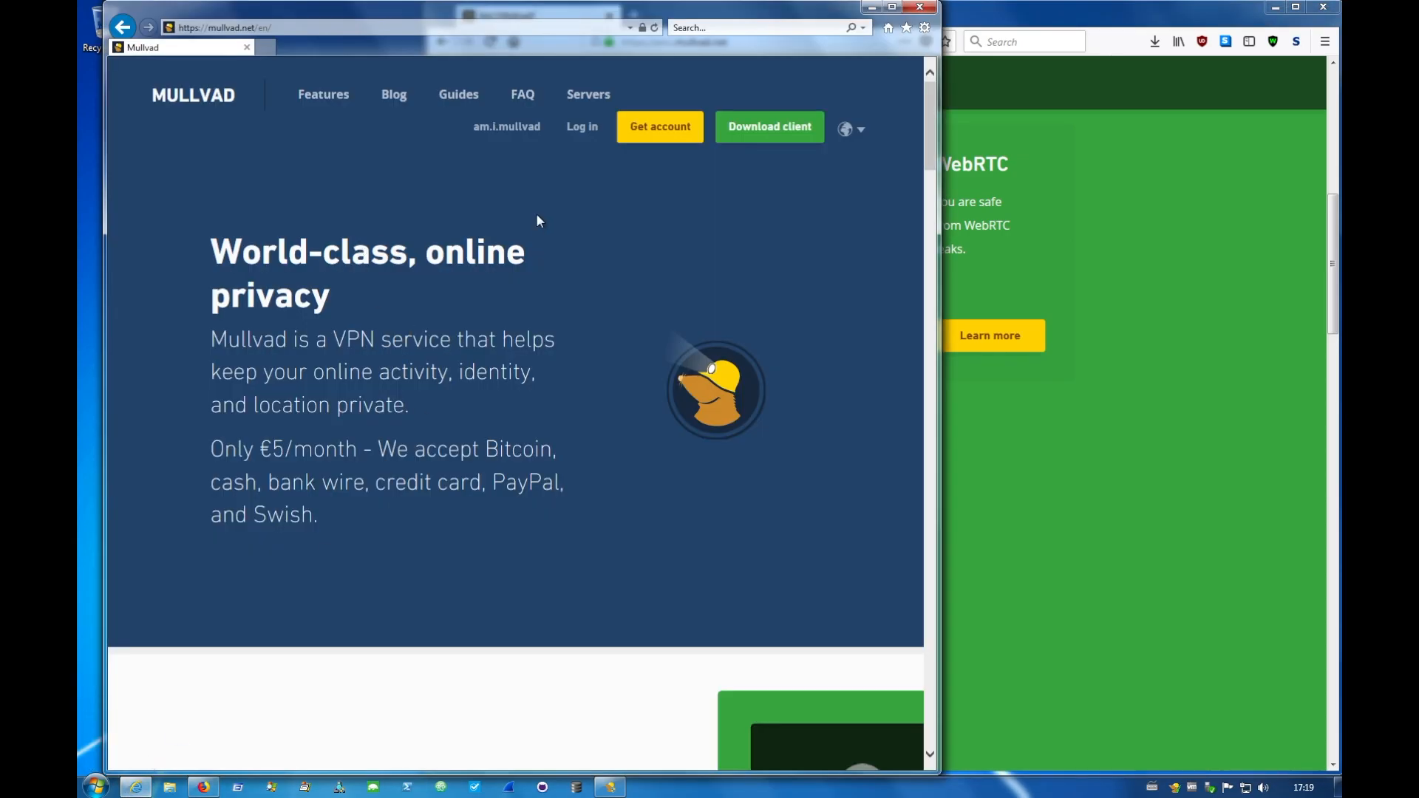
pyautogui.click(507, 127)
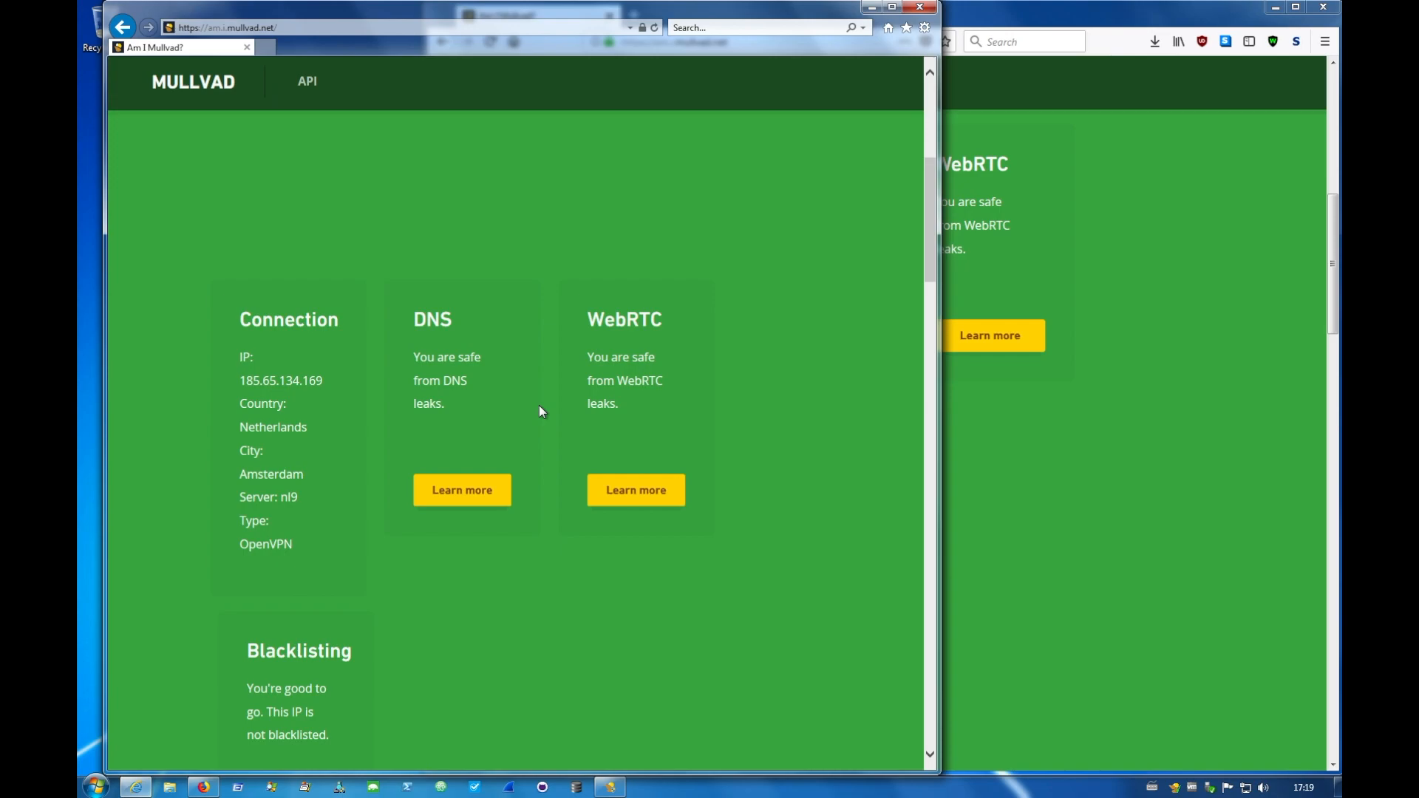
pyautogui.click(1057, 424)
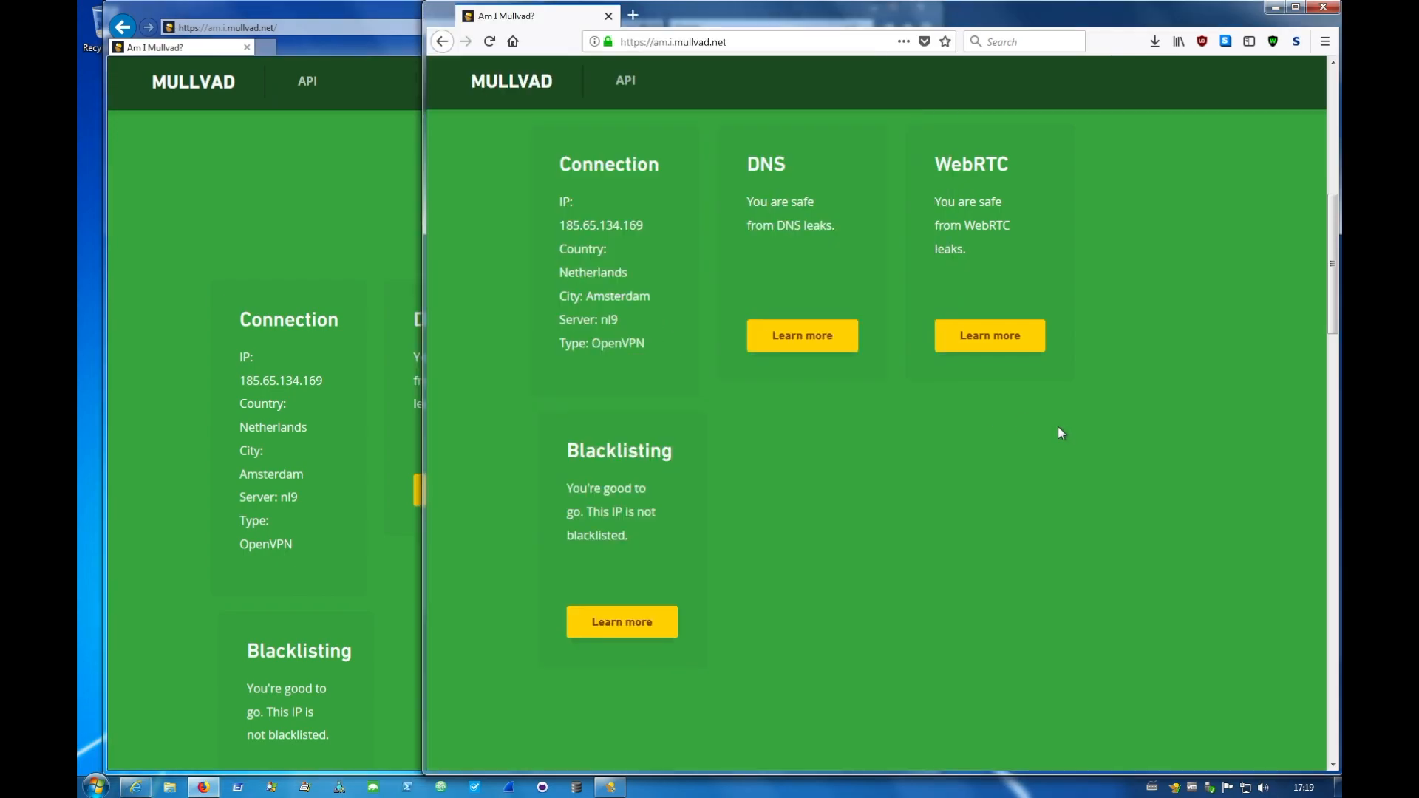
pyautogui.scroll(-3, 806, 534)
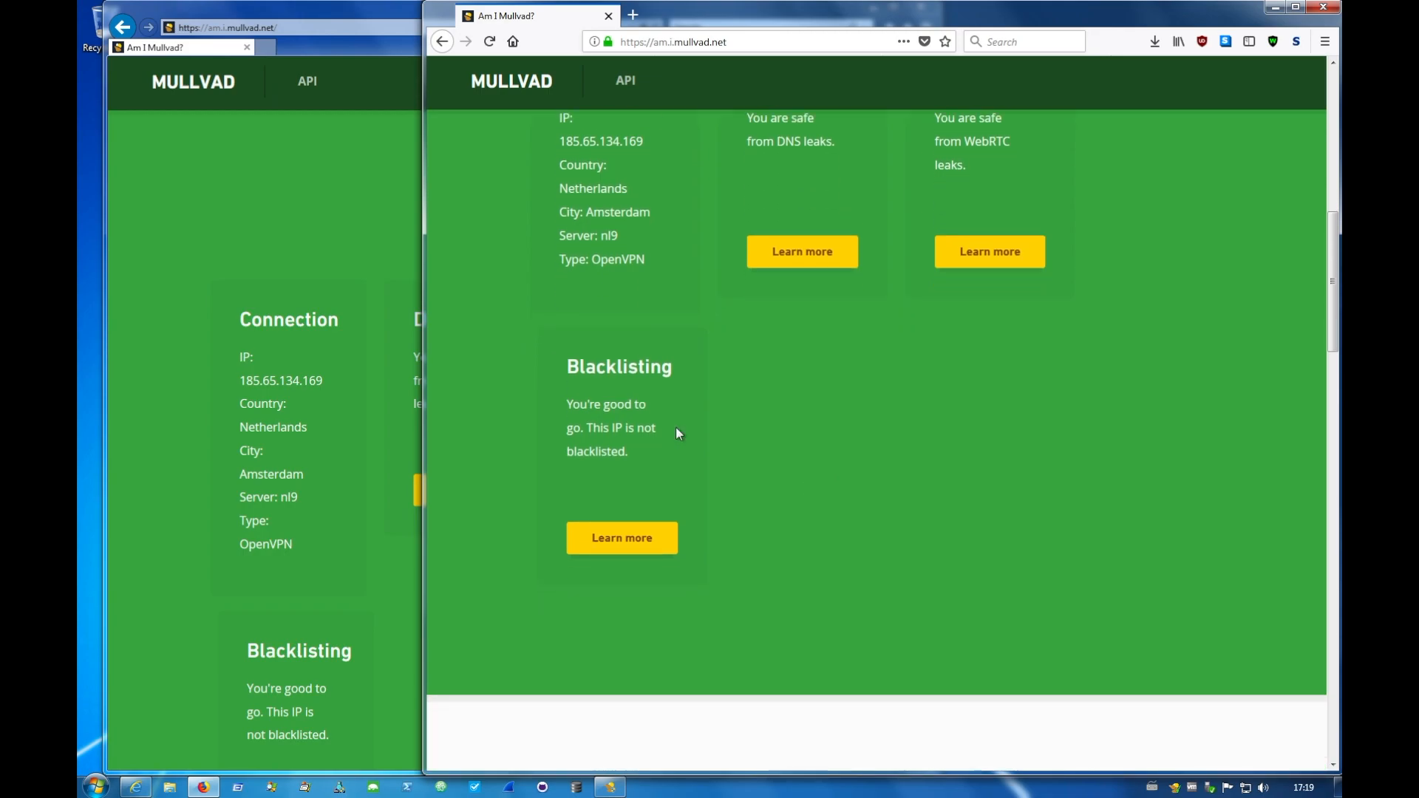